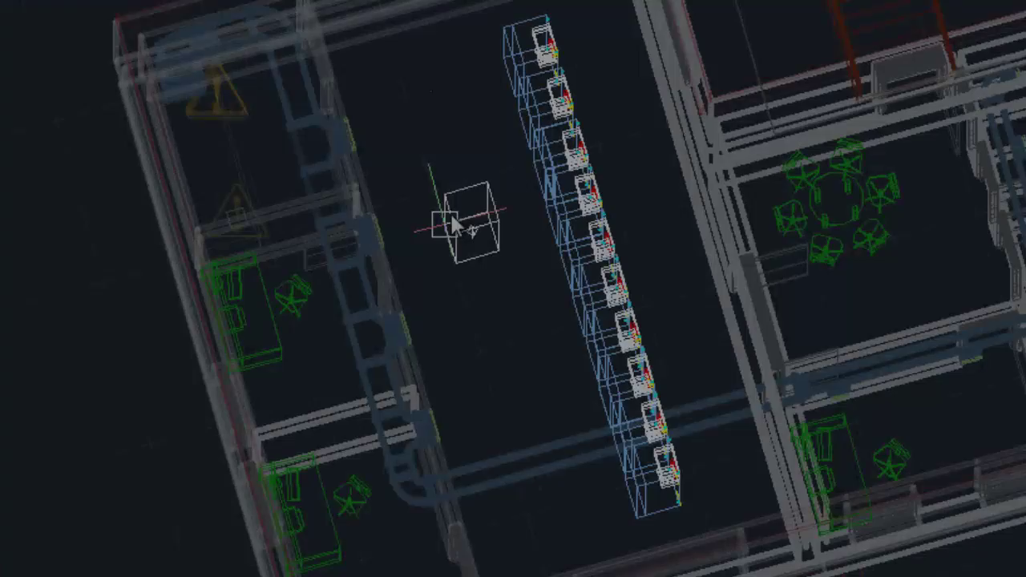
- Place a second row of panels alongside the existing row in the building's panel room
left_click_drag(451, 215, 432, 90)
left_click(431, 89)
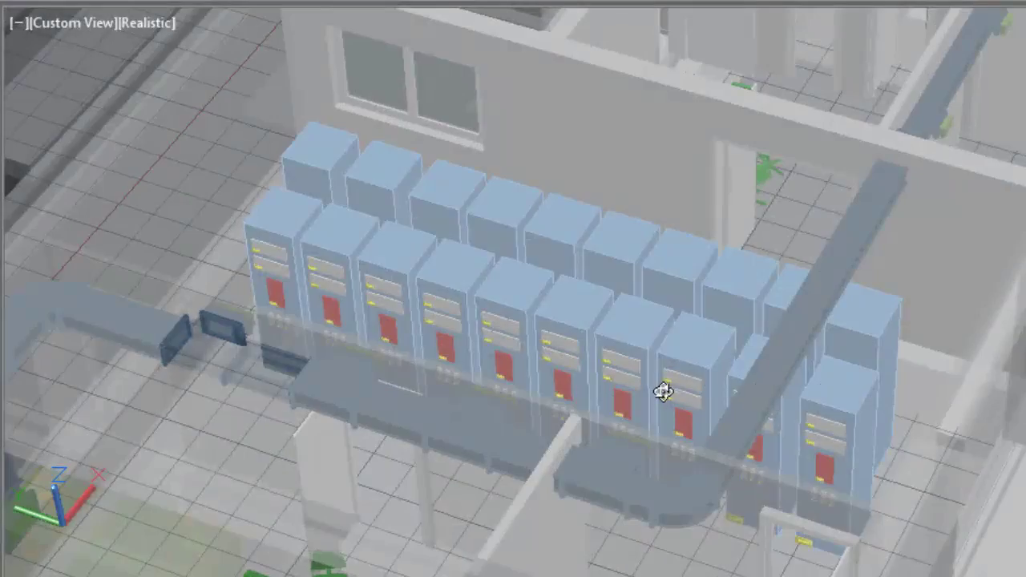
middle_click_drag(662, 390, 674, 429, "shift")
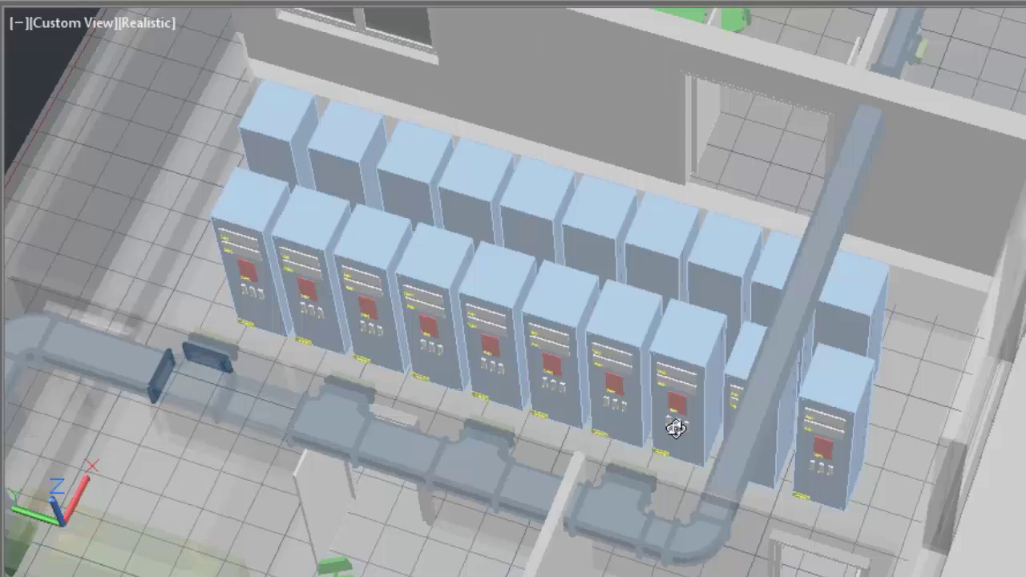
middle_click_drag(830, 455, 745, 417, "shift")
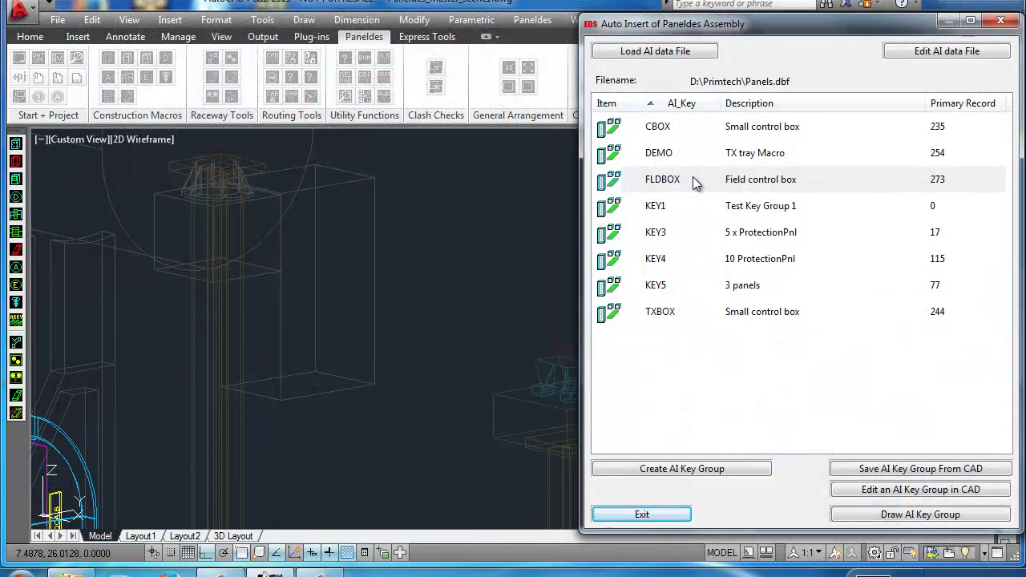
- Insert the FLDBOX field control box assembly on the side of the switchyard equipment cabinet
left_click(694, 183)
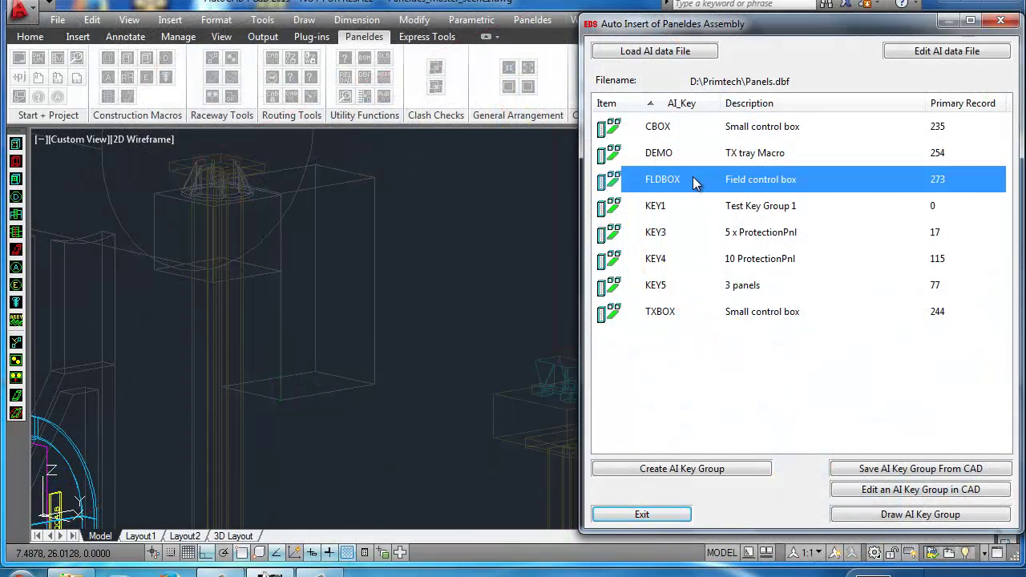
left_click(879, 515)
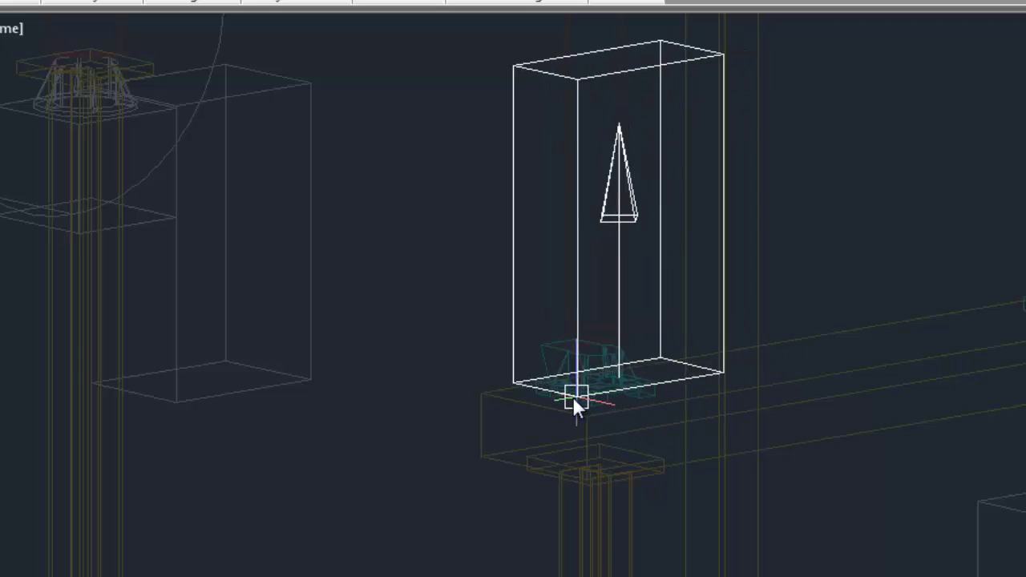
left_click(316, 382)
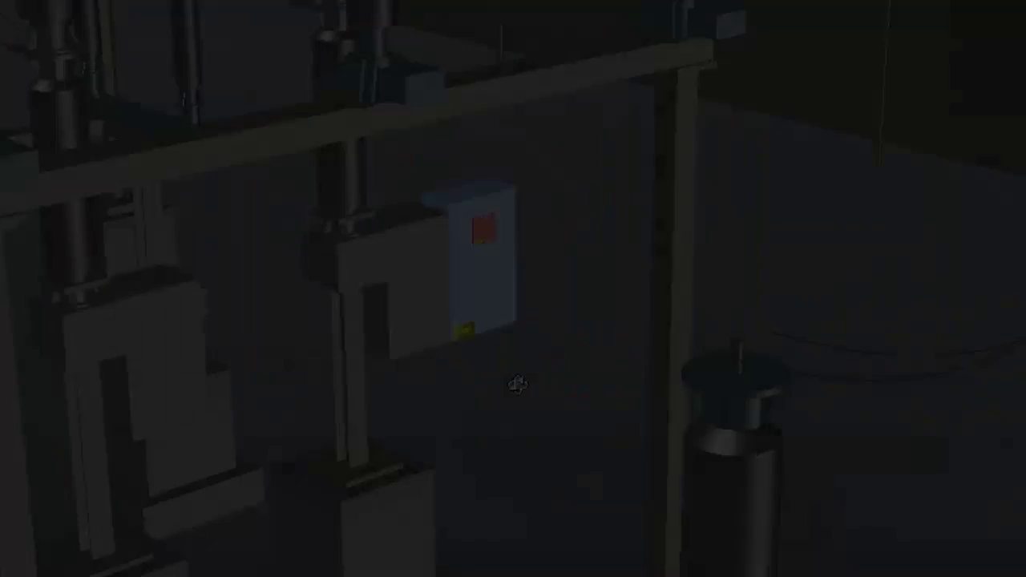
mouse_move(518, 384)
middle_mouse_down("shift")
mouse_move(314, 392)
mouse_move(495, 393)
mouse_move(499, 384)
middle_mouse_up("shift")
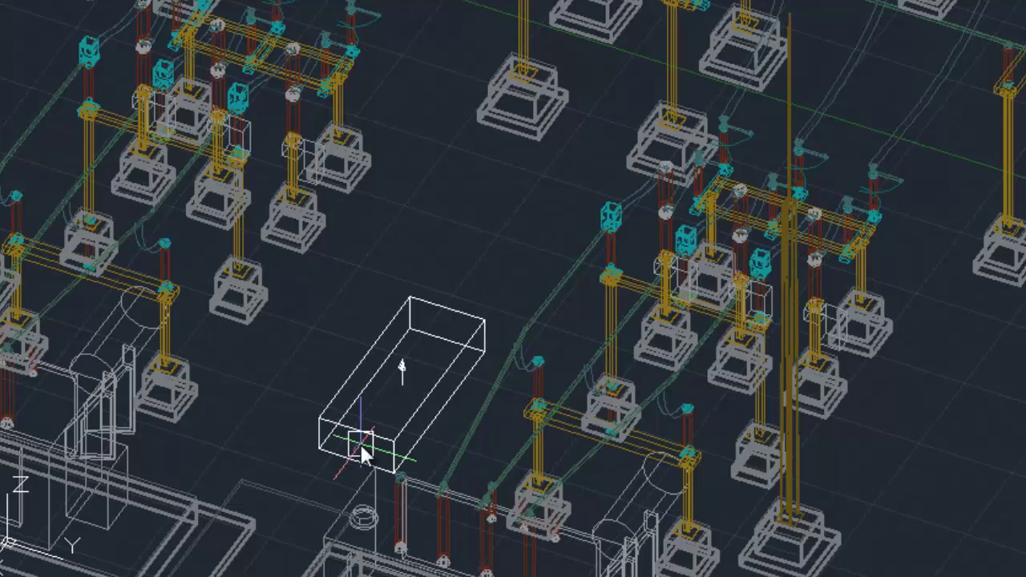
- Lay a straight trench segment across the open ground between the two switchyard bays
left_click(360, 442)
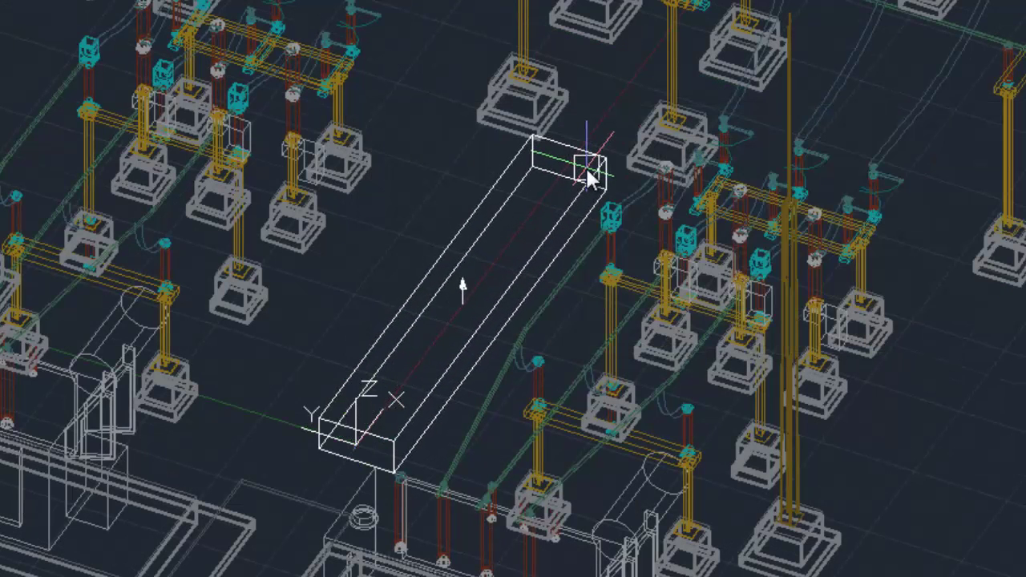
left_click(585, 165)
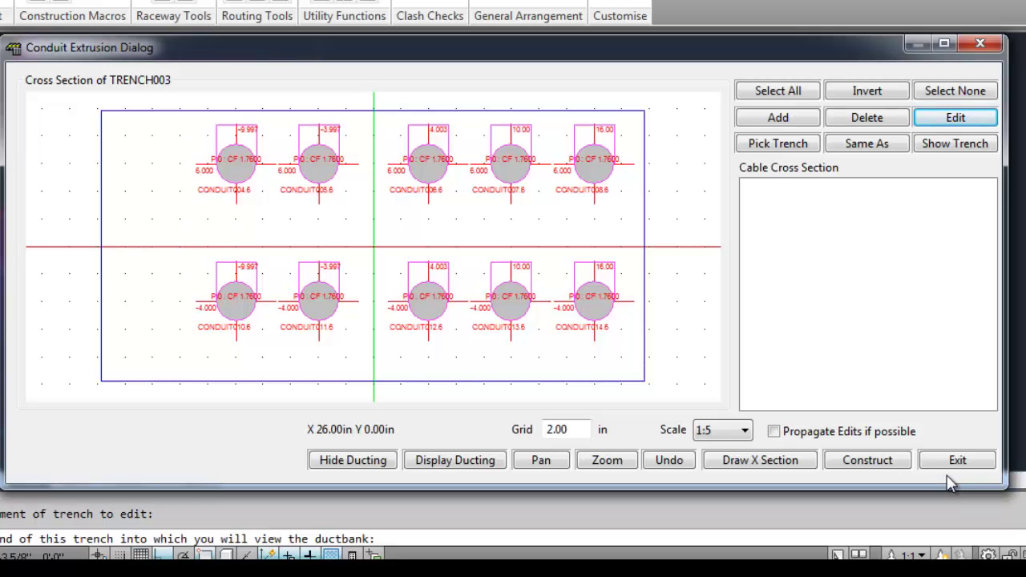
- Construct the conduits of TRENCH003 in 3D from the cross section with two rows of five
left_click(881, 462)
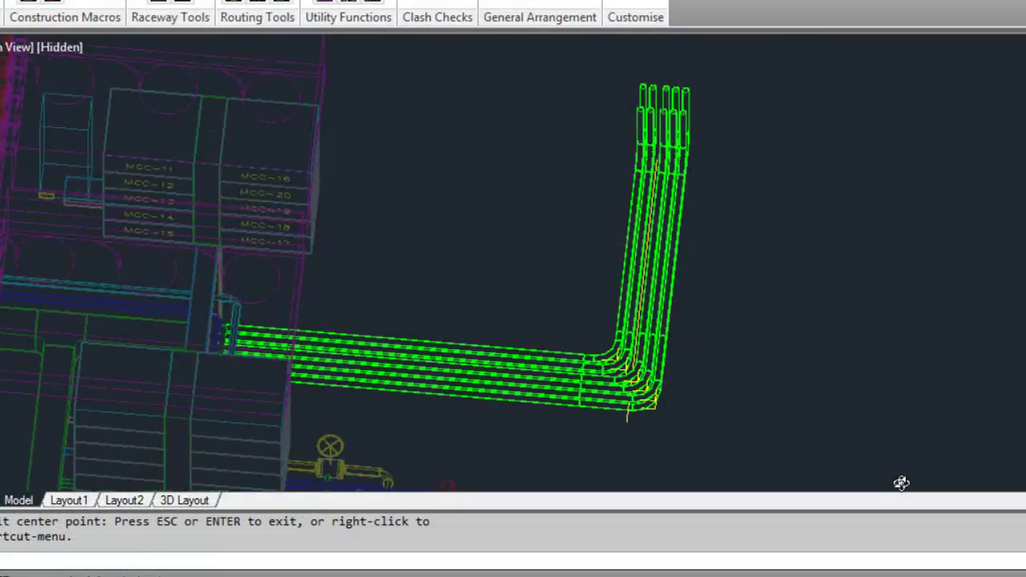
left_click_drag(900, 483, 868, 456)
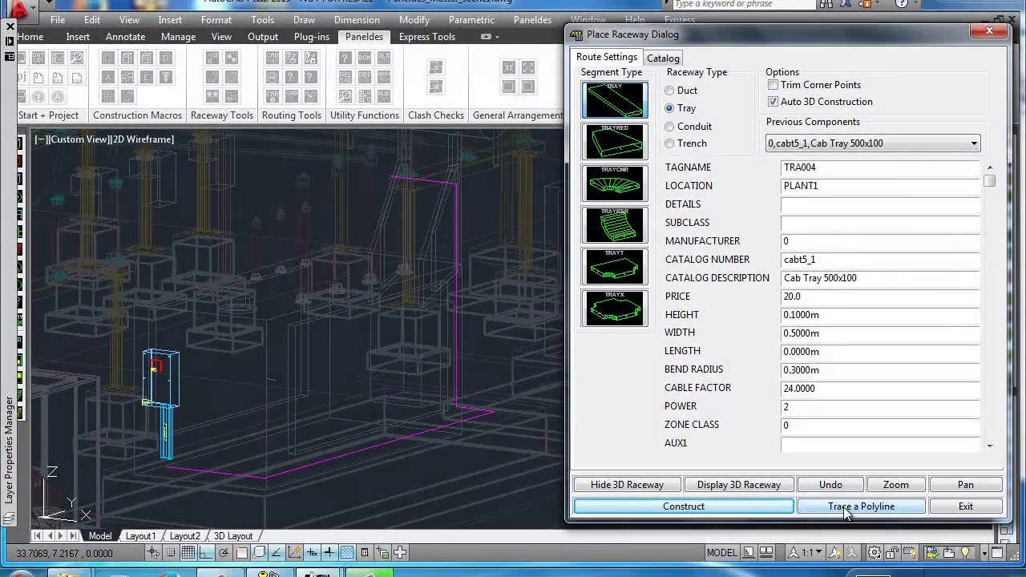
- Construct the Cab Tray 500x100 raceway TRA004 by tracing the magenta polyline around the transformer
left_click(845, 506)
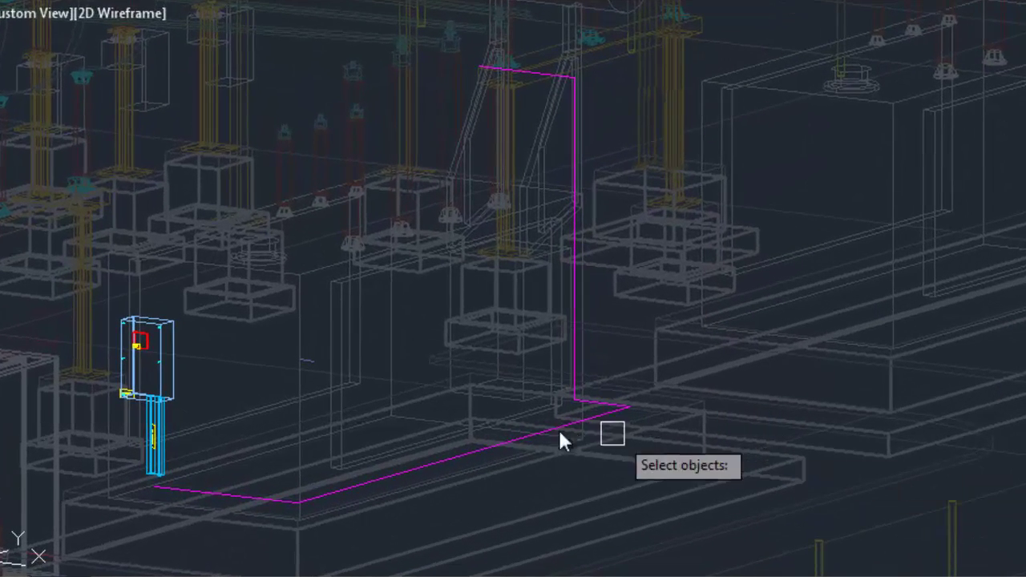
left_click(186, 486)
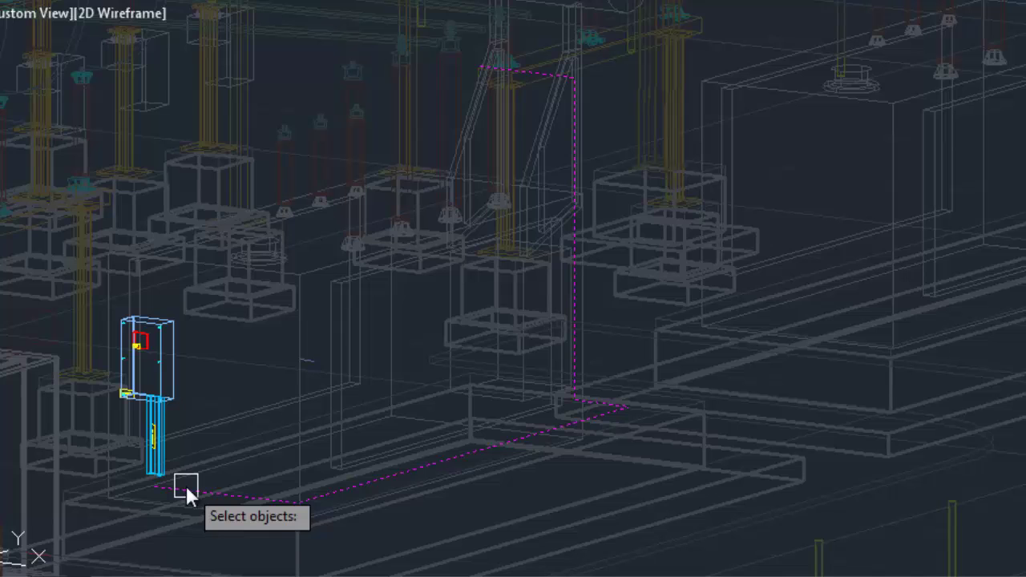
key("Return")
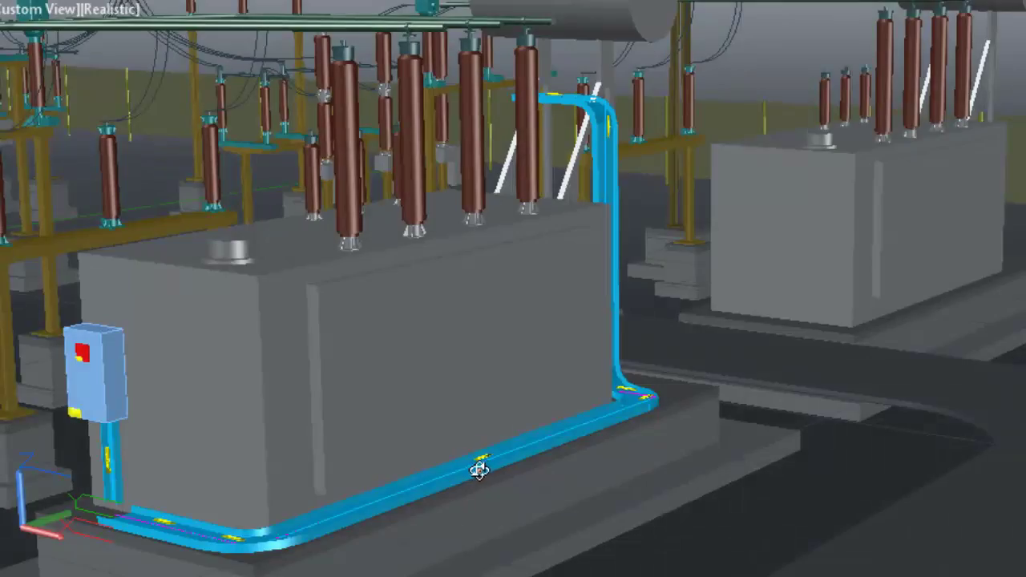
middle_click_drag(481, 467, 522, 468, "shift")
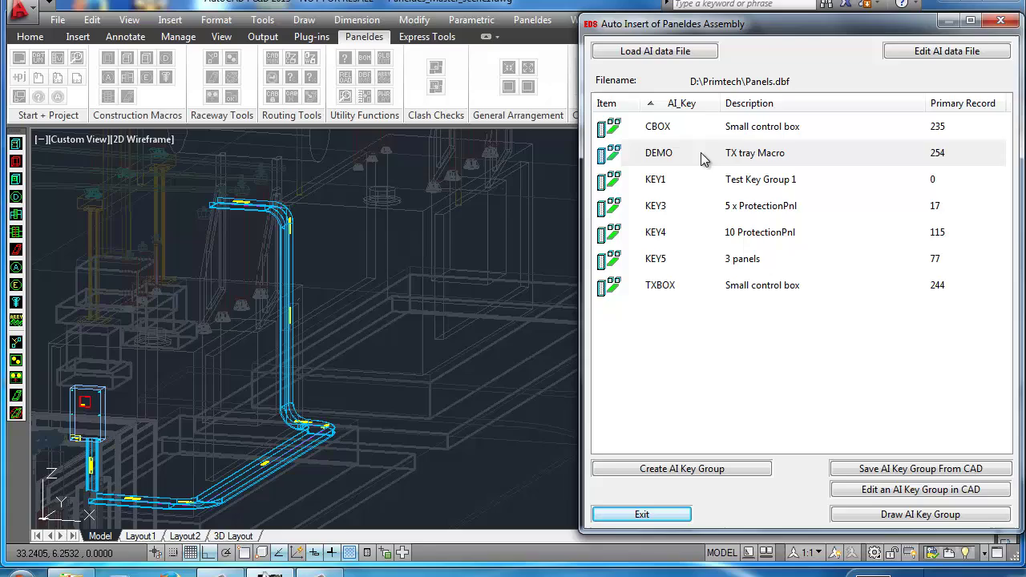
- Save the control box and its whole tray run around the transformer from the drawing into the DEMO key group
left_click(701, 159)
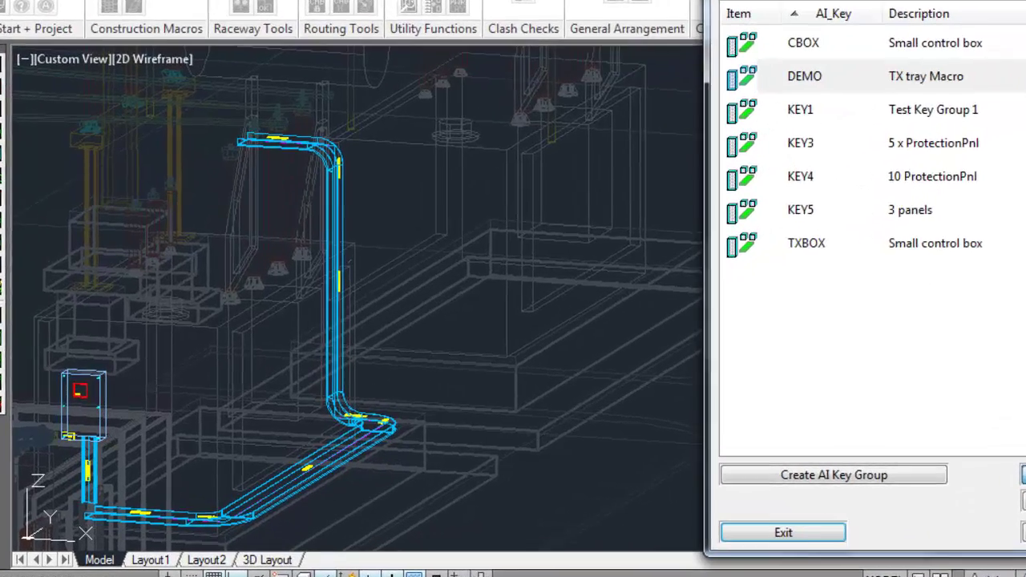
left_click(885, 471)
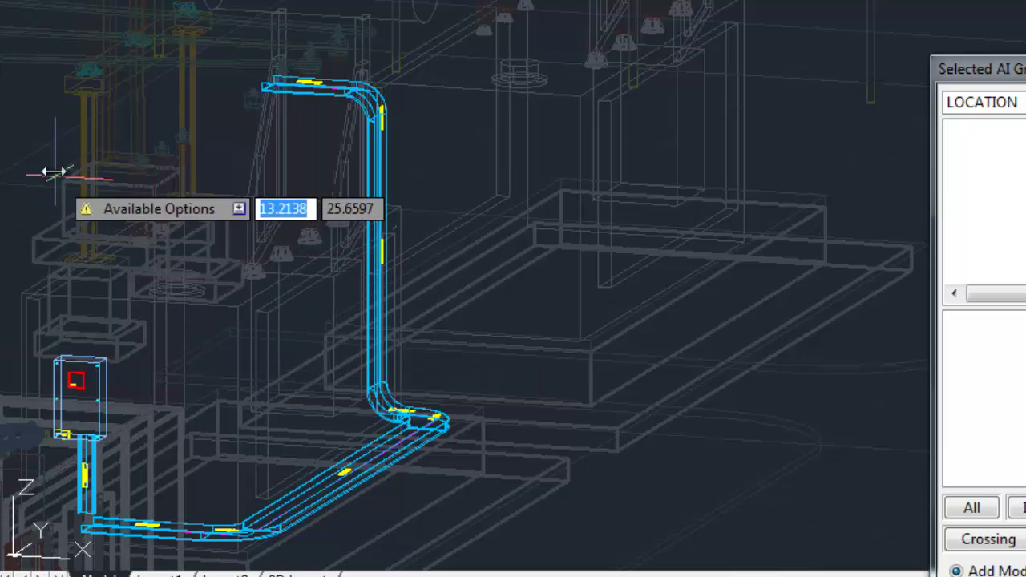
left_click(44, 70)
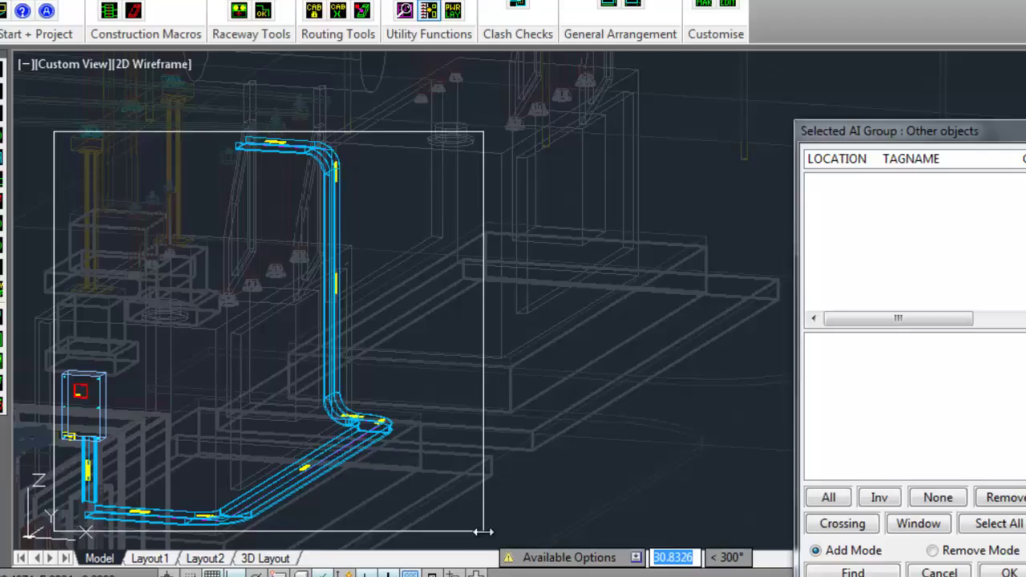
left_click(559, 549)
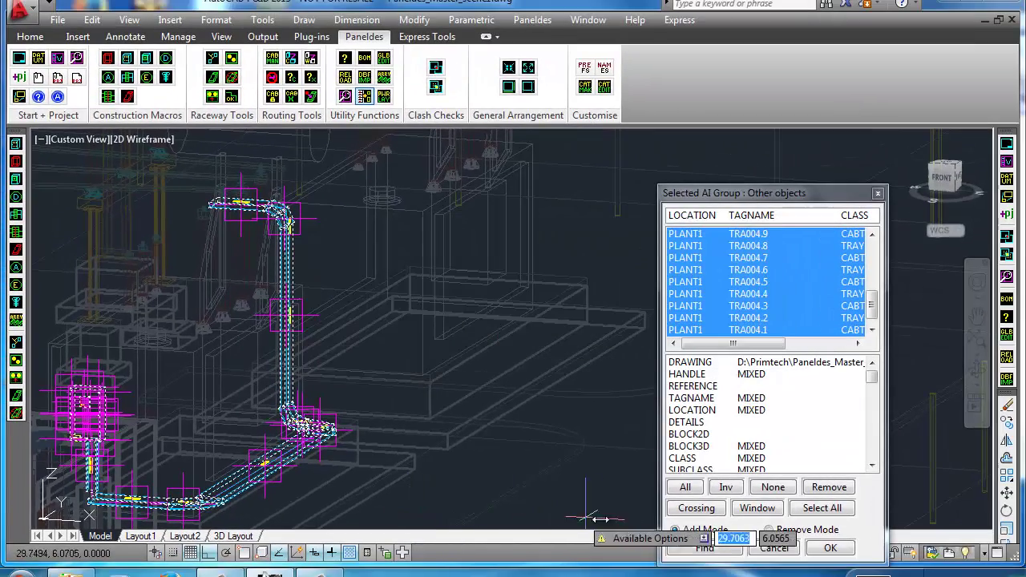
left_click(834, 550)
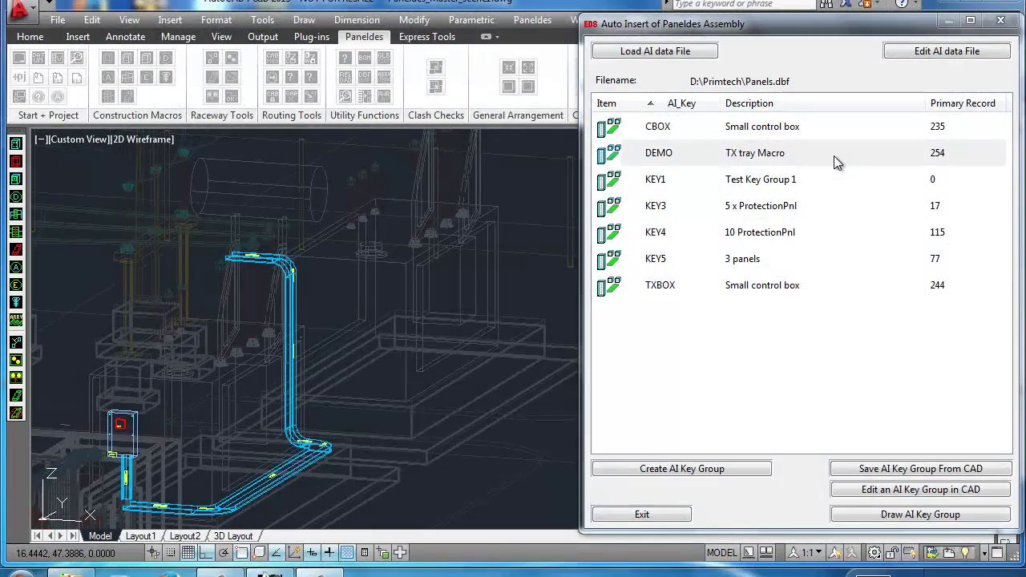
- Draw the DEMO TX tray Macro key group at the second transformer
left_click(833, 155)
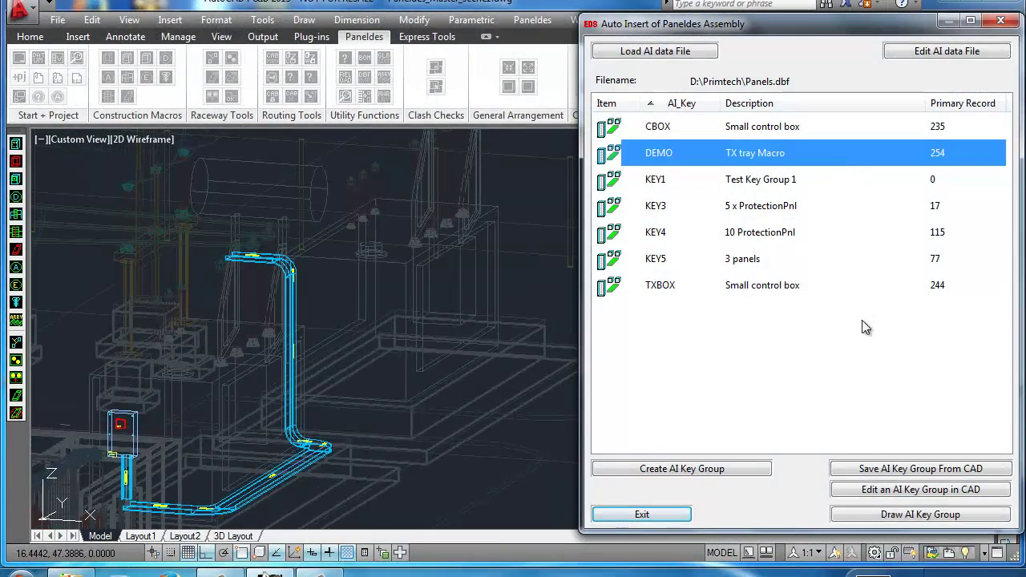
left_click(880, 515)
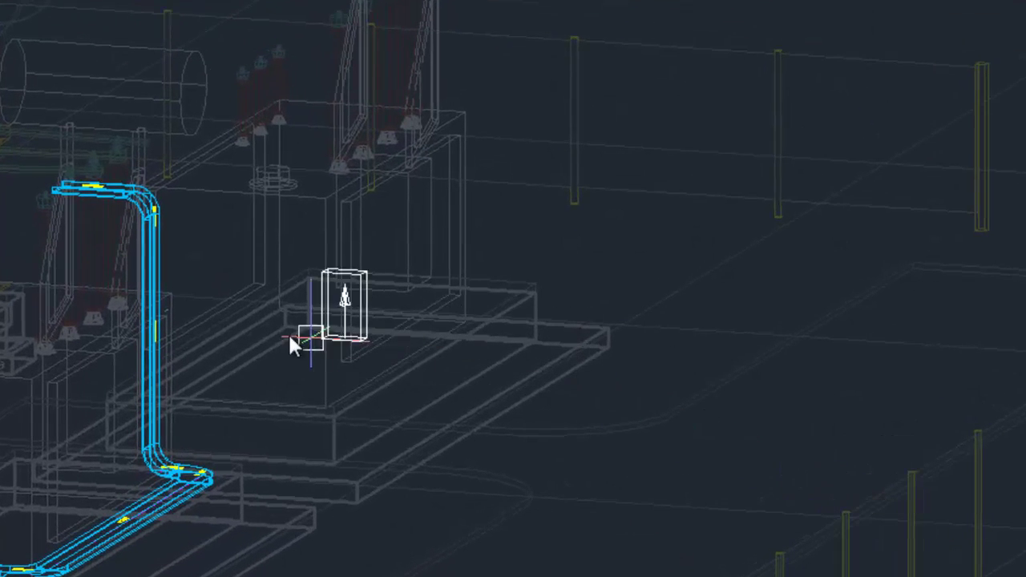
left_click(160, 313)
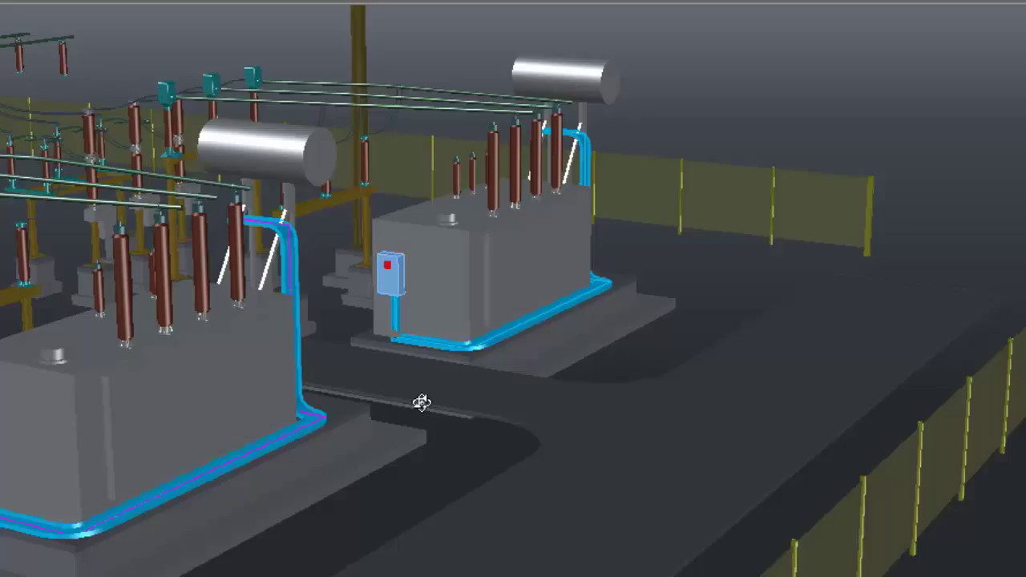
mouse_move(421, 403)
middle_mouse_down("shift")
mouse_move(218, 415)
mouse_move(420, 454)
middle_mouse_up("shift")
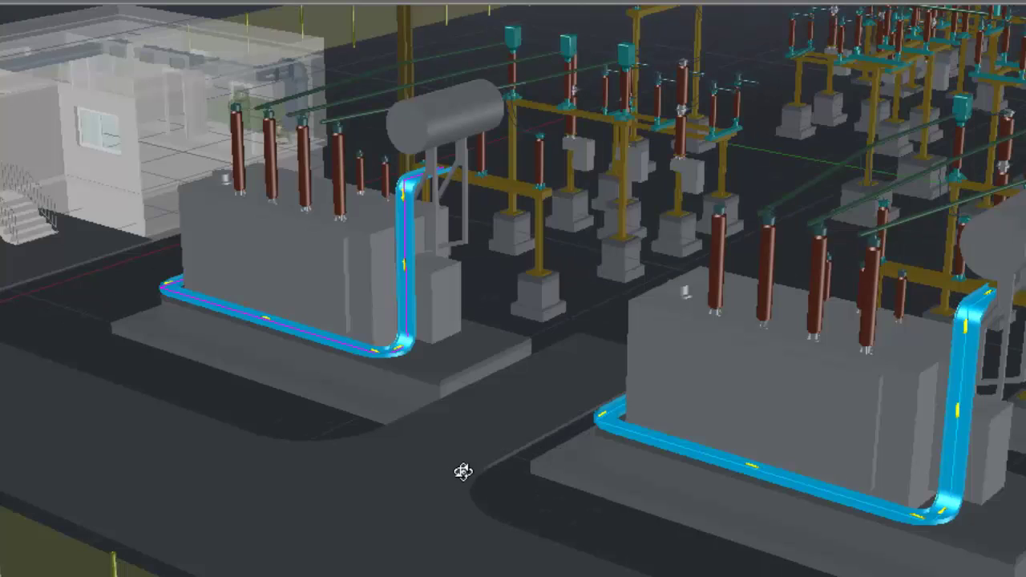
middle_click_drag(477, 472, 671, 472, "shift")
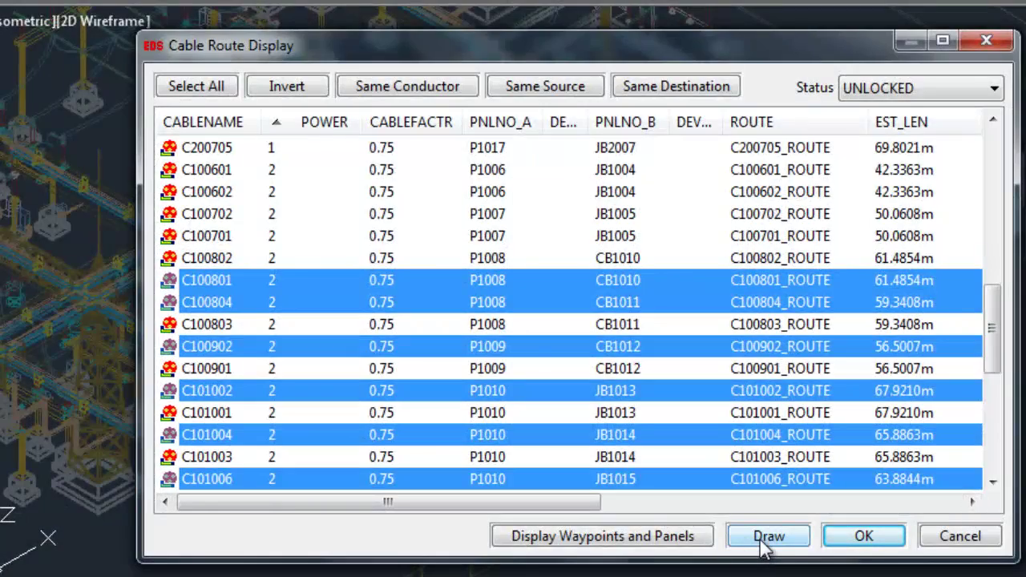
- Draw the routes of the selected cables C100801, C100804, C100902, C101002, C101004 and C101006
left_click(768, 536)
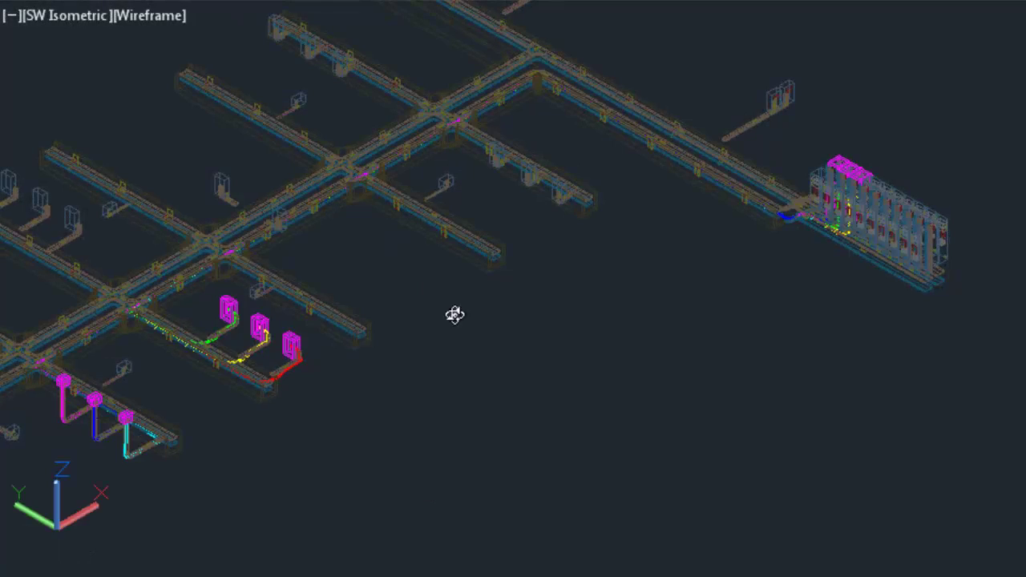
middle_click_drag(548, 409, 383, 402, "shift")
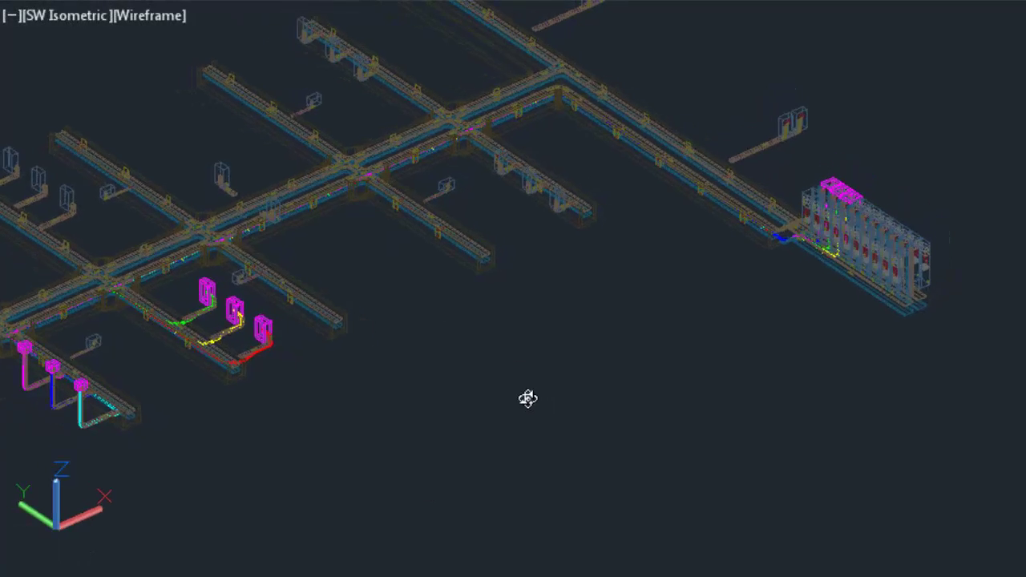
middle_click_drag(421, 442, 729, 449, "shift")
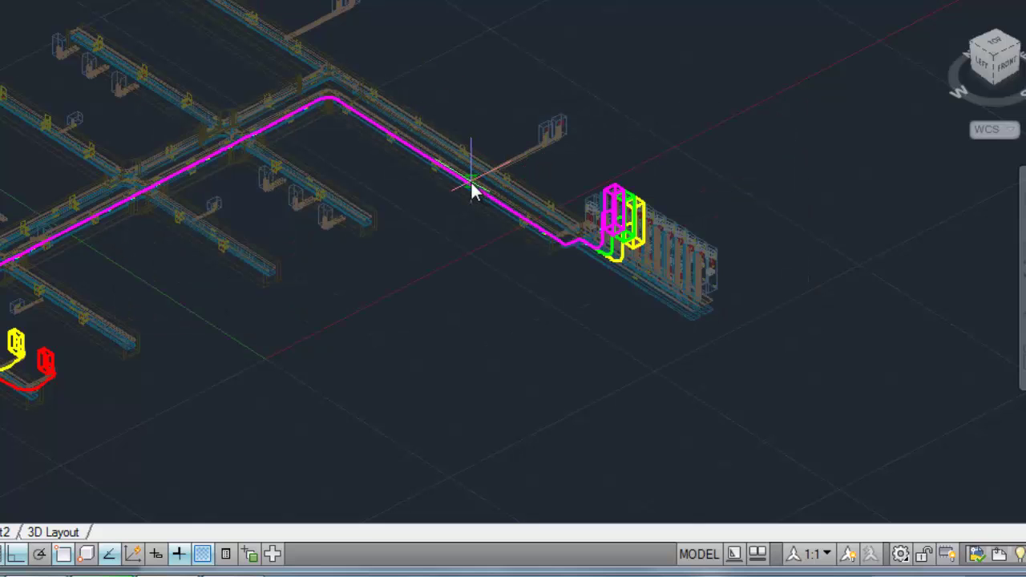
- Pick conductor C101006 from the bundled magenta route and view its cable properties
left_click(443, 170)
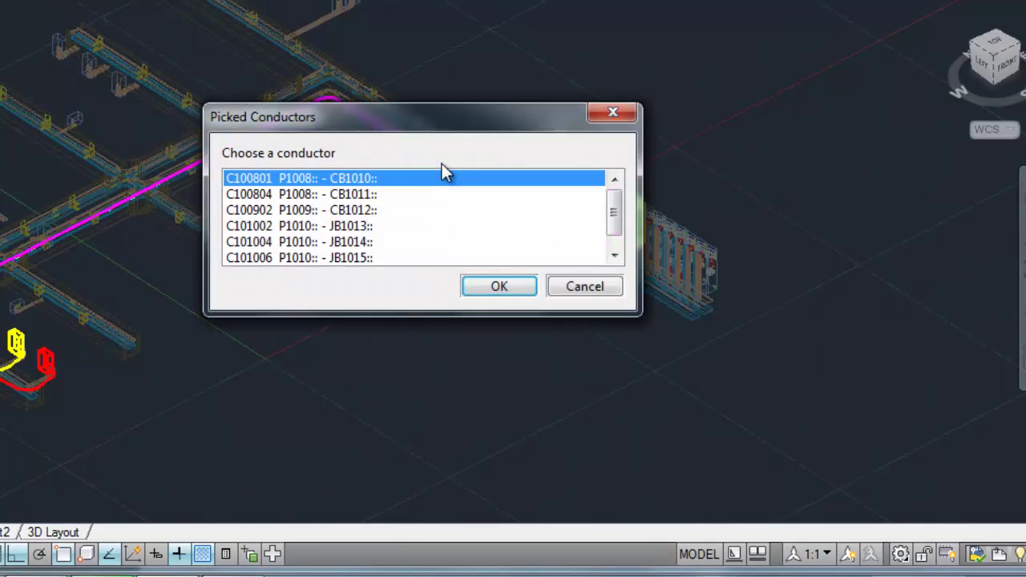
left_click(343, 255)
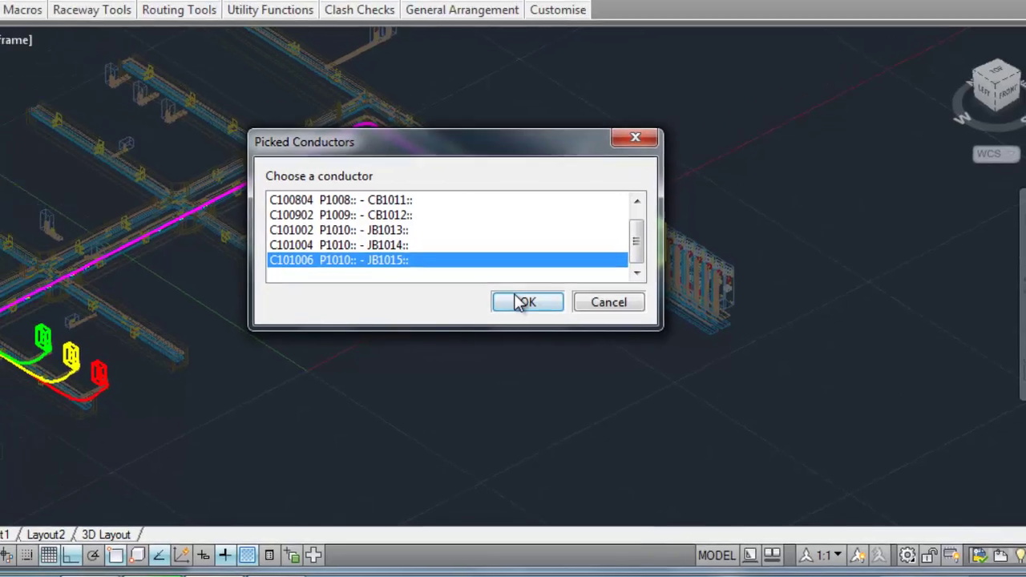
left_click(493, 287)
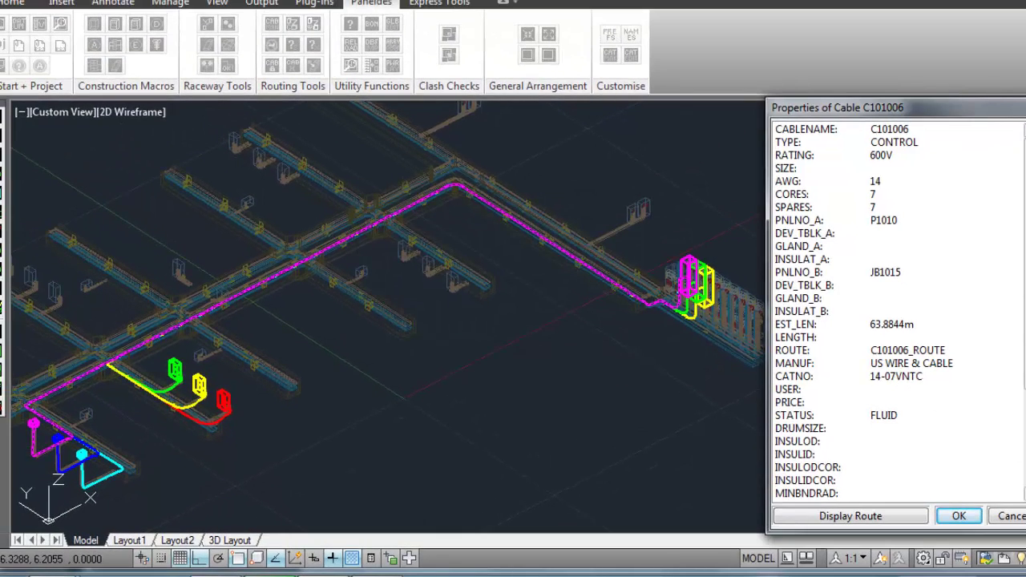
- Display the route of cable C101006 and inspect its tray segments TRACNR2003, TRA2503 and TRA2022
left_click(900, 517)
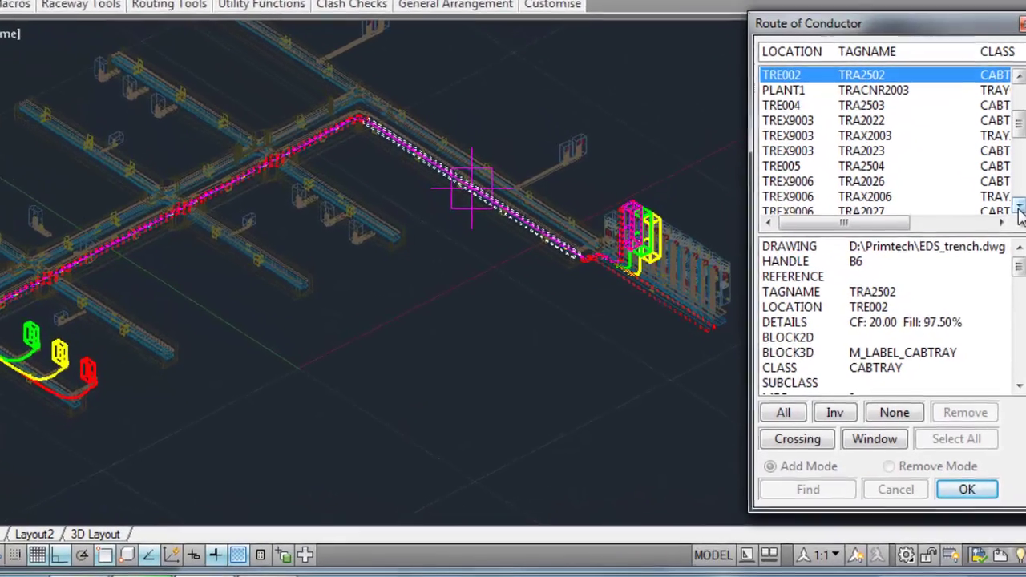
left_click(869, 85)
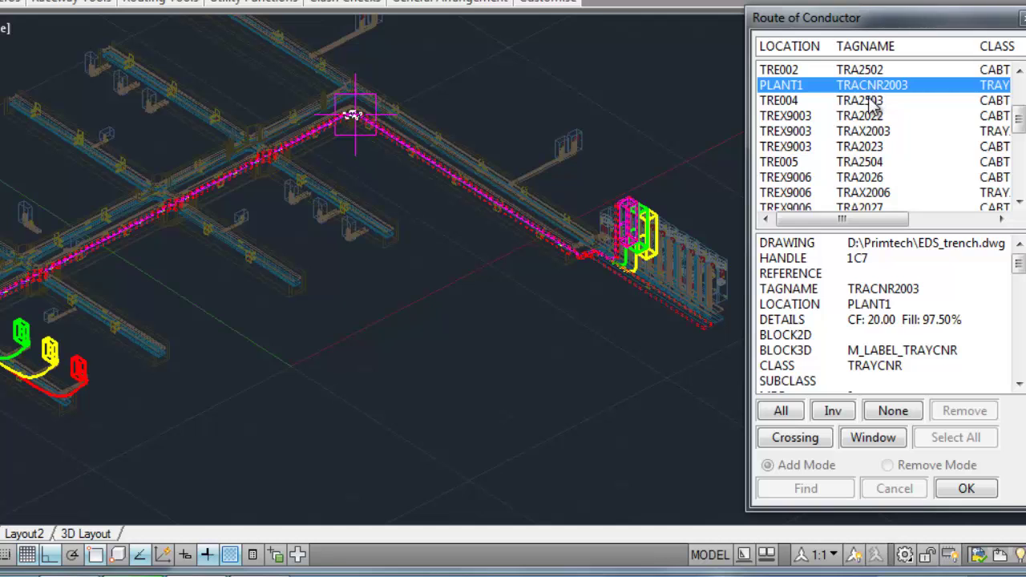
left_click(868, 99)
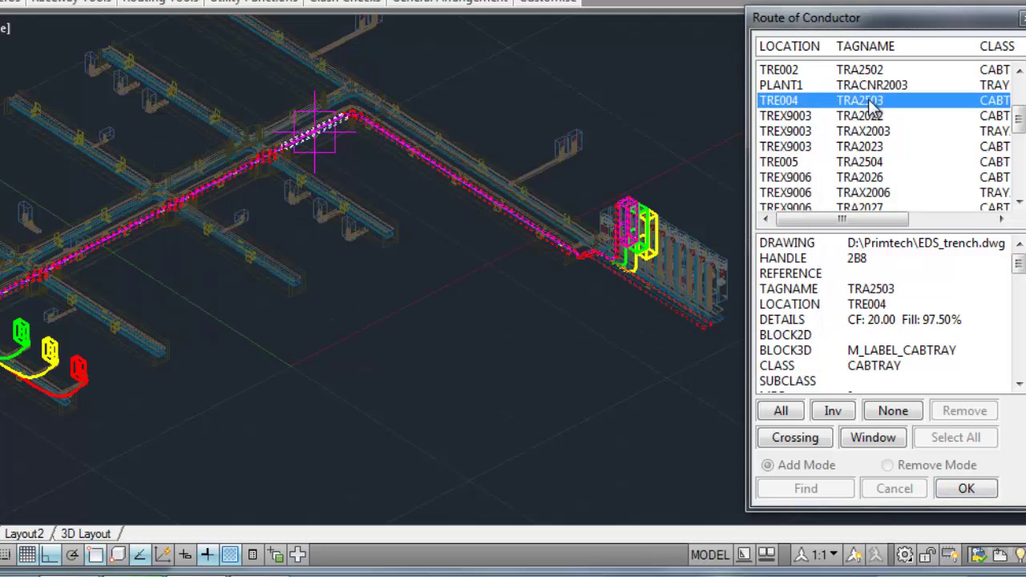
left_click(873, 116)
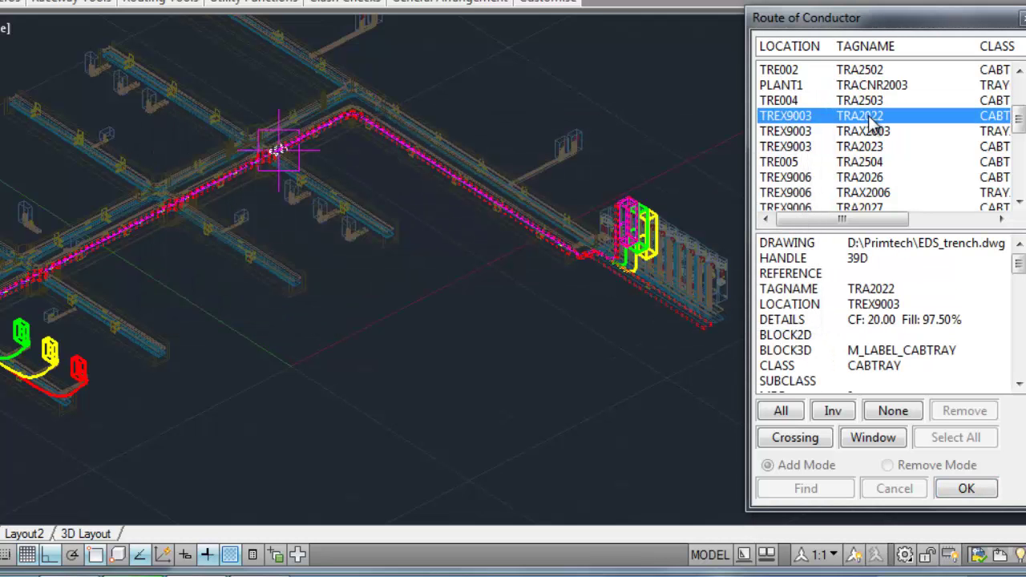
- Inspect tray segments TRAX2003 and TRA2023 on the displayed conductor route and close the route list
left_click(869, 131)
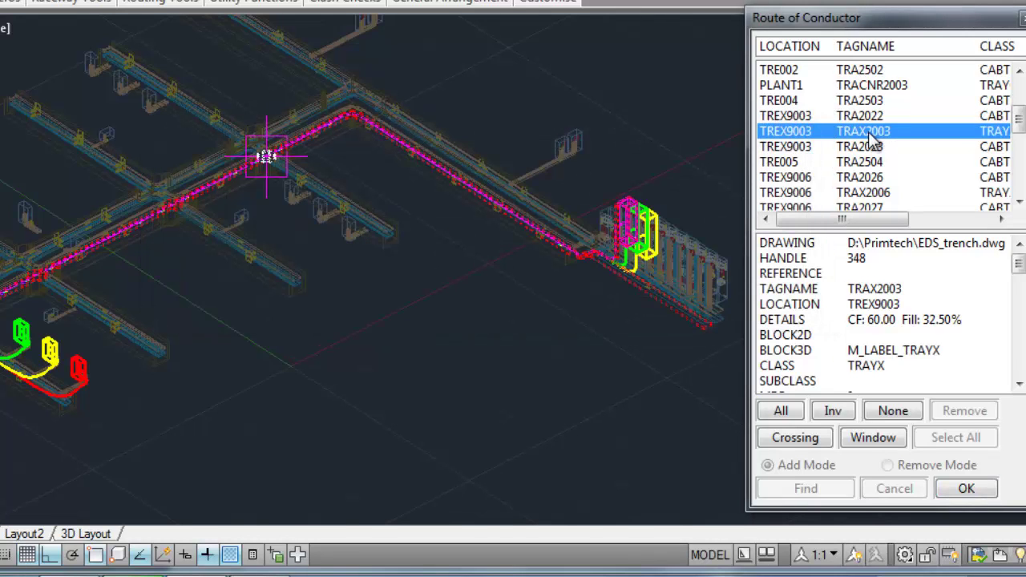
left_click(873, 148)
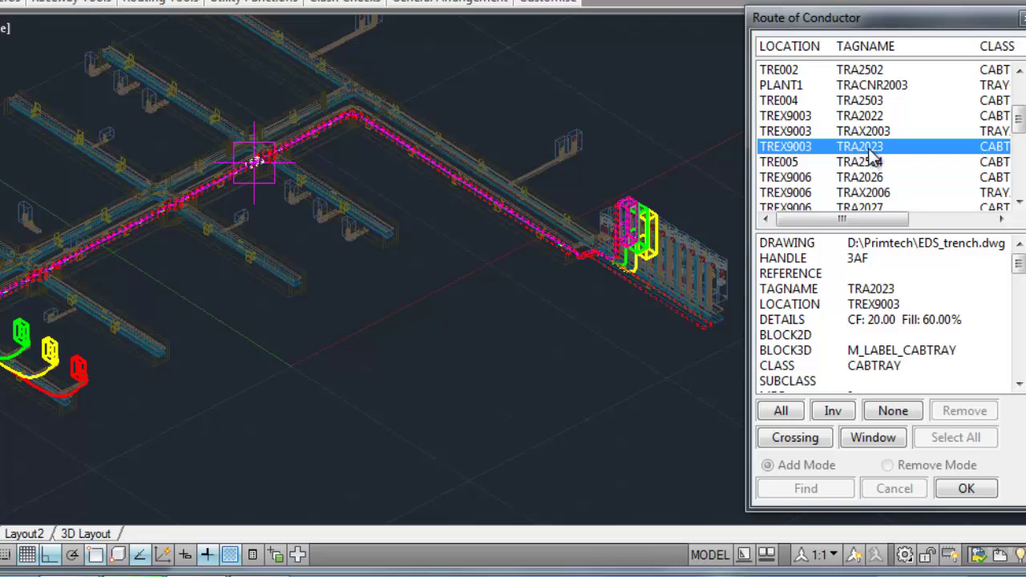
left_click(976, 495)
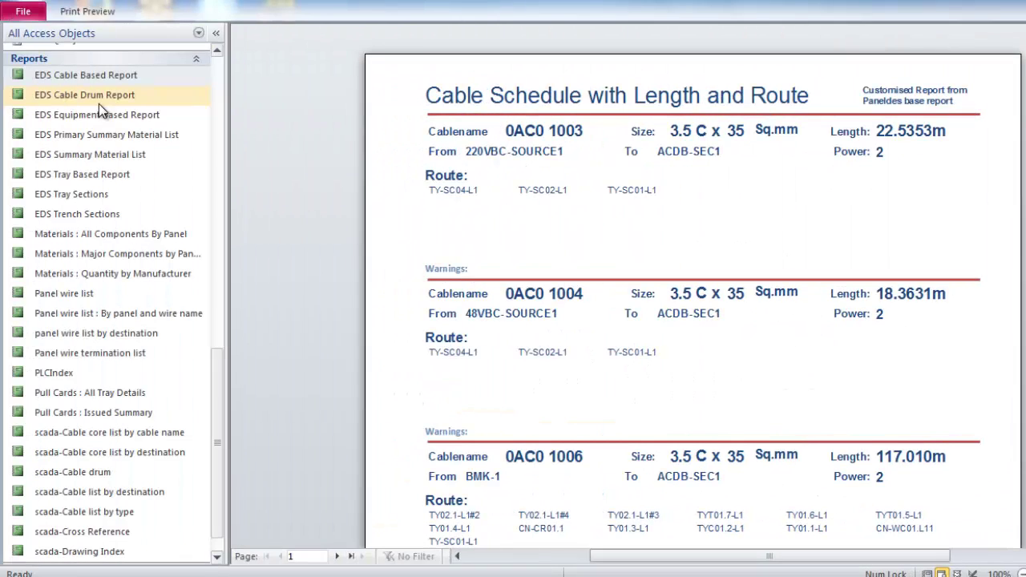
- In Microsoft Access, page through the EDS Cable Based Report to review each cable's length and route
left_click(338, 557)
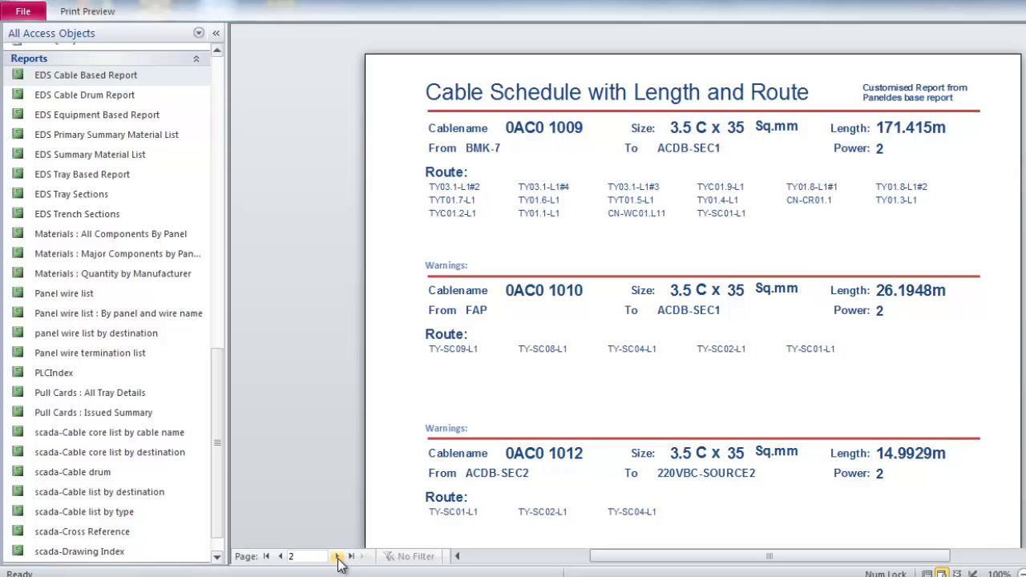
left_click(338, 556)
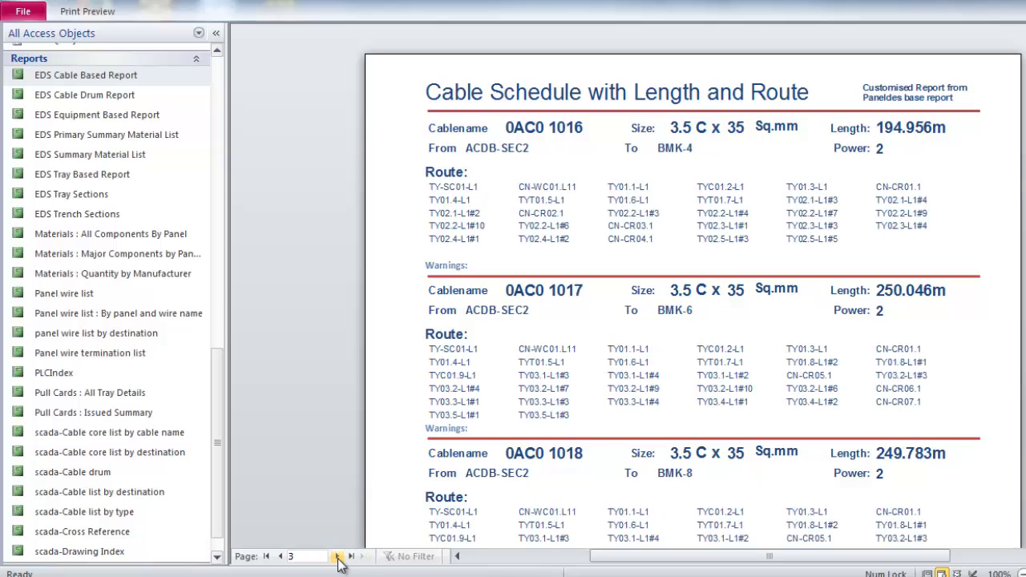
left_click(338, 557)
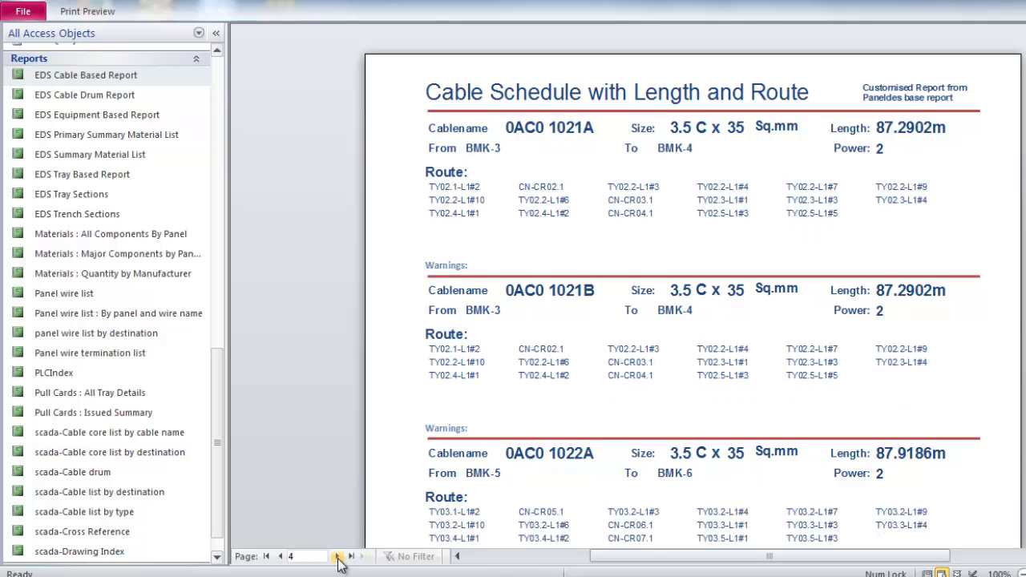
left_click(338, 556)
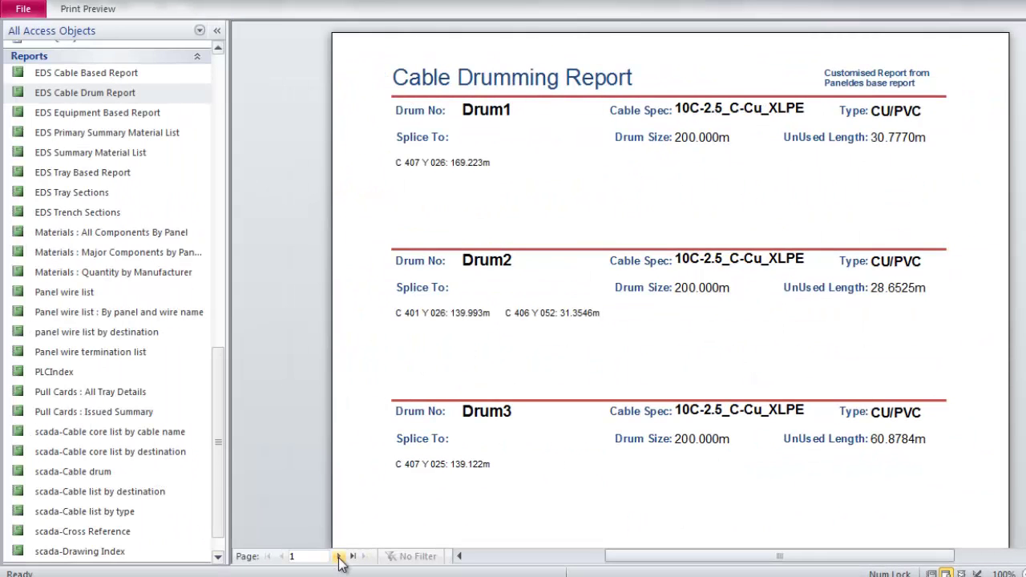
- Page through the EDS Cable Drum Report to review the cables assigned to each drum and the unused lengths
left_click(340, 556)
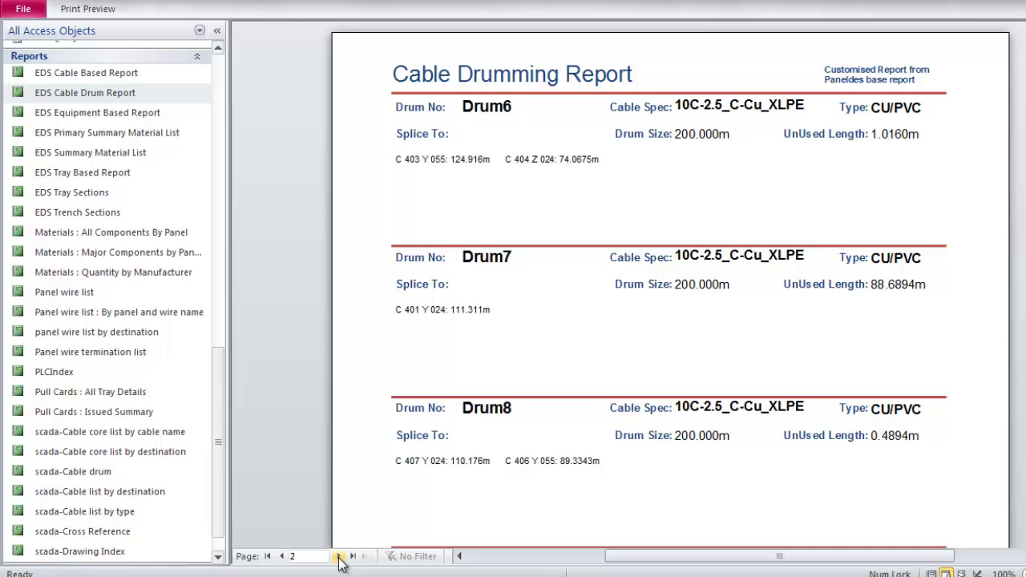
left_click(340, 556)
left_click(340, 556)
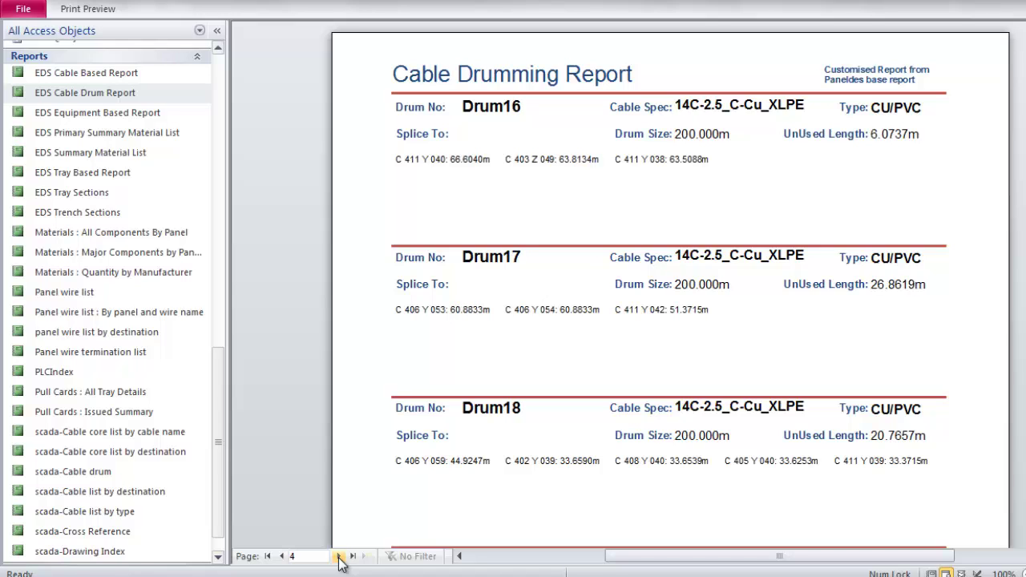
left_click(339, 557)
left_click(340, 556)
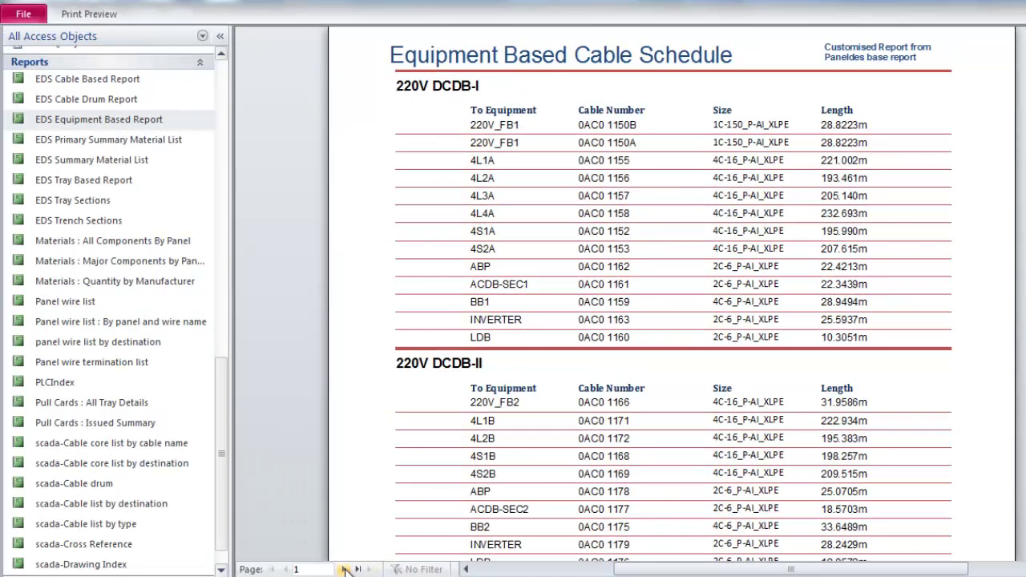
- Page through the EDS Equipment Based Report to review the cable numbers, sizes and lengths per equipment
left_click(345, 570)
left_click(345, 569)
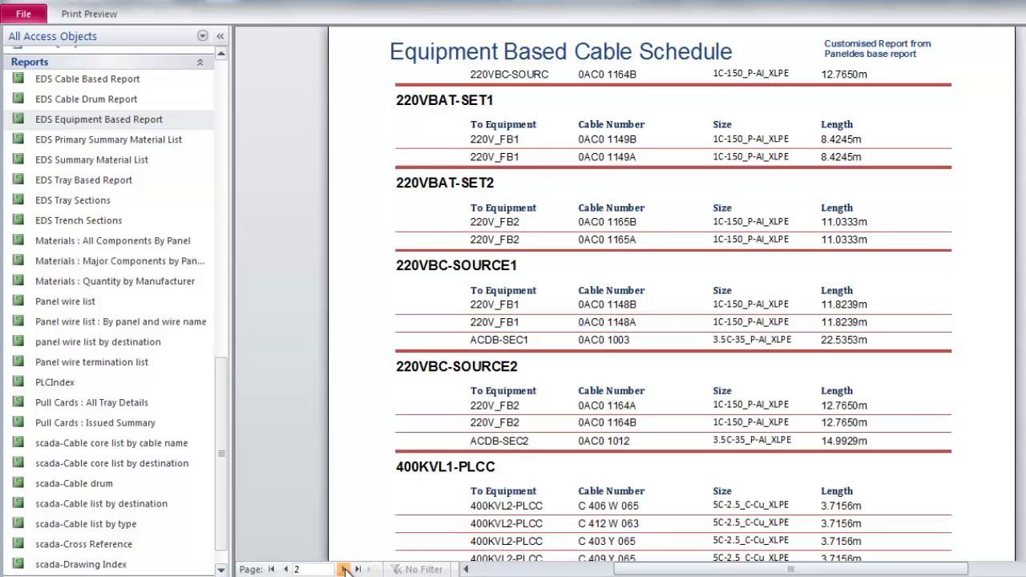
left_click(345, 569)
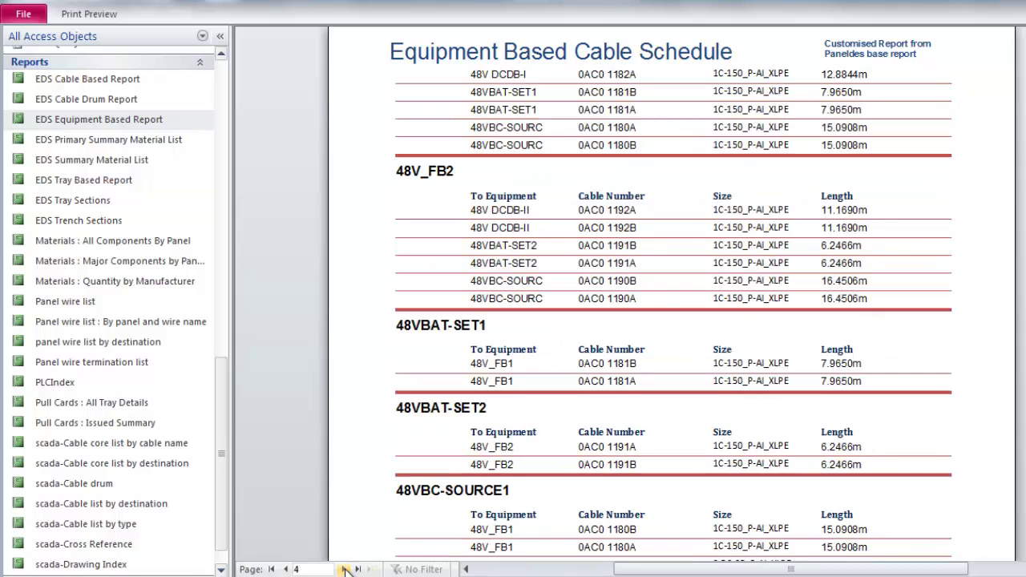
left_click(344, 569)
left_click(345, 569)
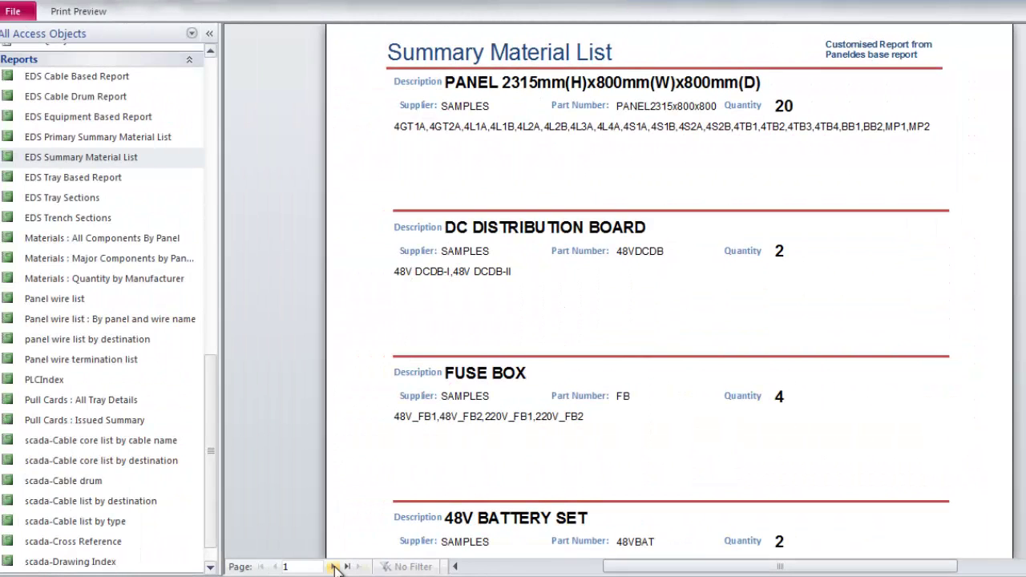
- Page through the EDS Summary Material List to review the part numbers and quantities of the placed equipment
left_click(334, 567)
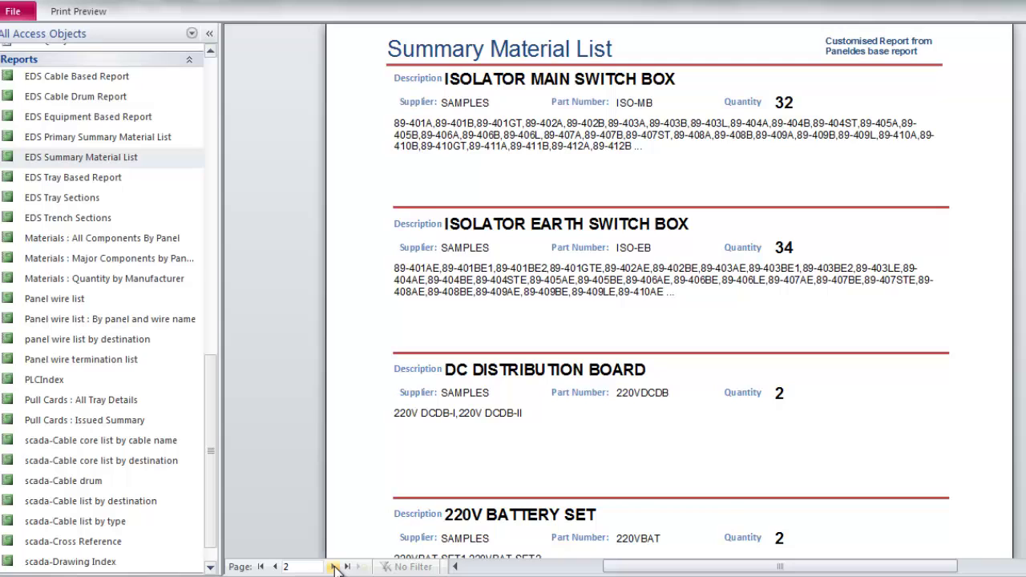
left_click(335, 566)
left_click(334, 567)
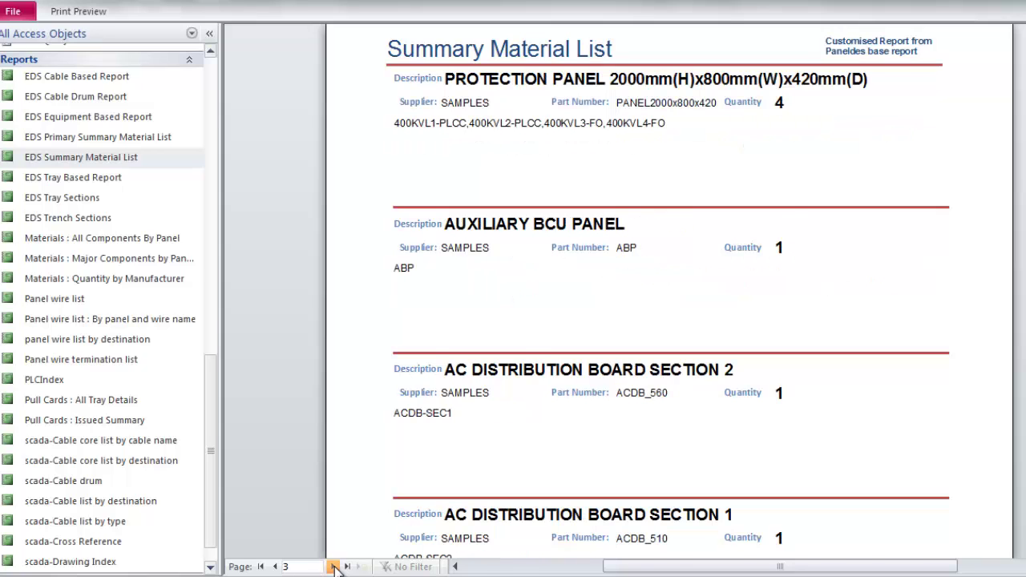
left_click(335, 566)
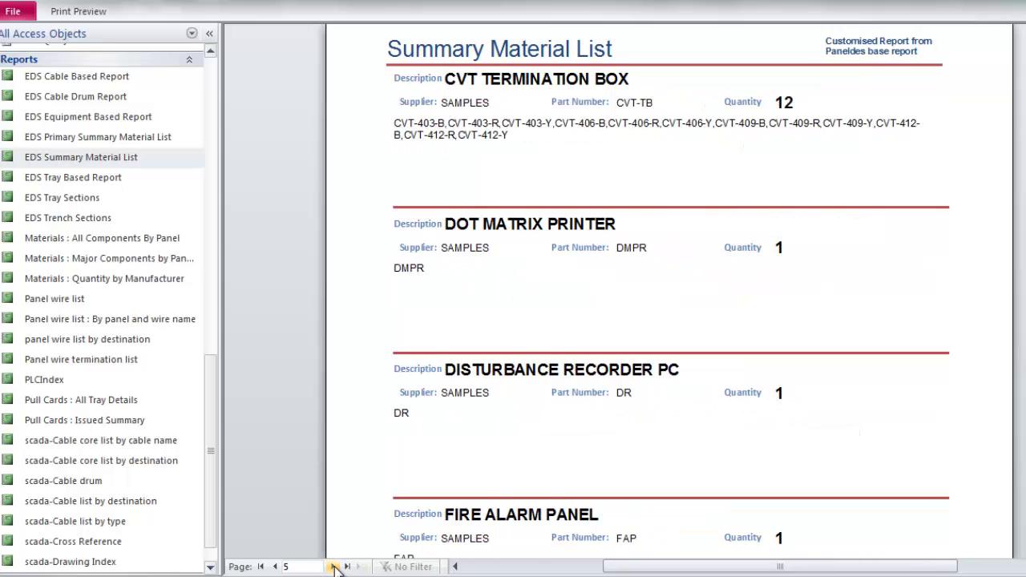
left_click(334, 567)
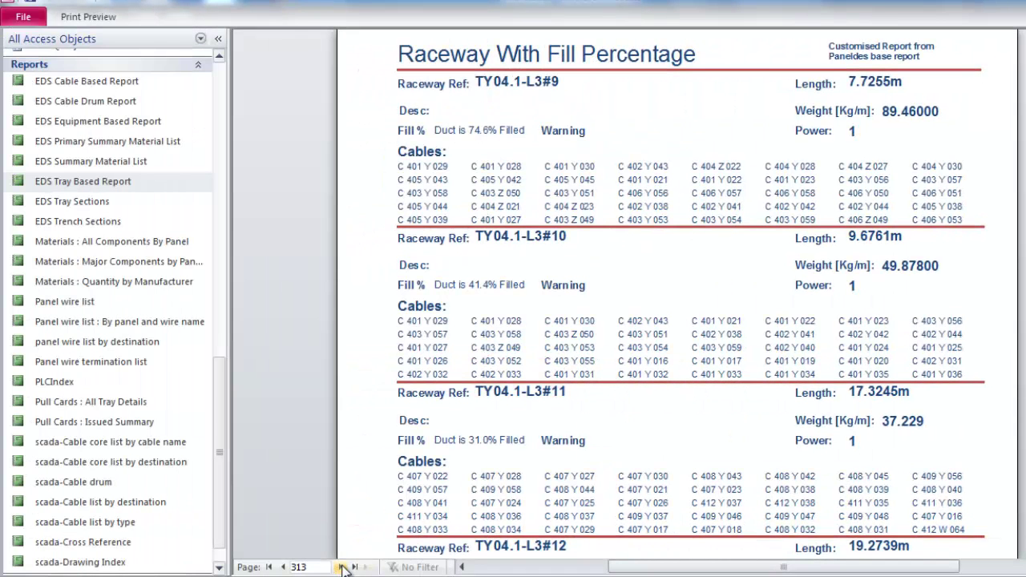
- Page through the EDS Tray Based Report from page 313 to review raceway fill percentages, weights and cables
left_click(342, 566)
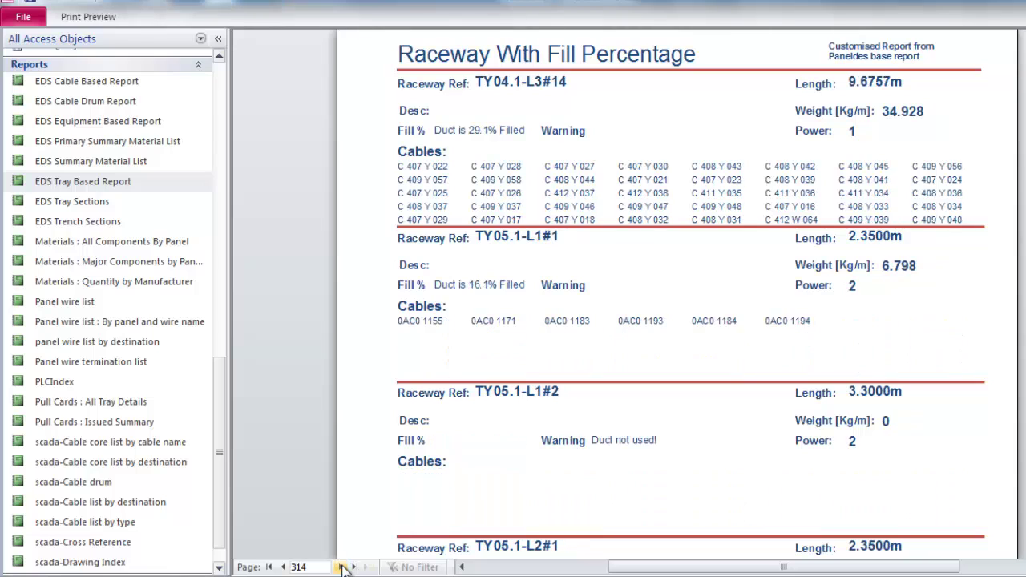
left_click(342, 567)
left_click(342, 567)
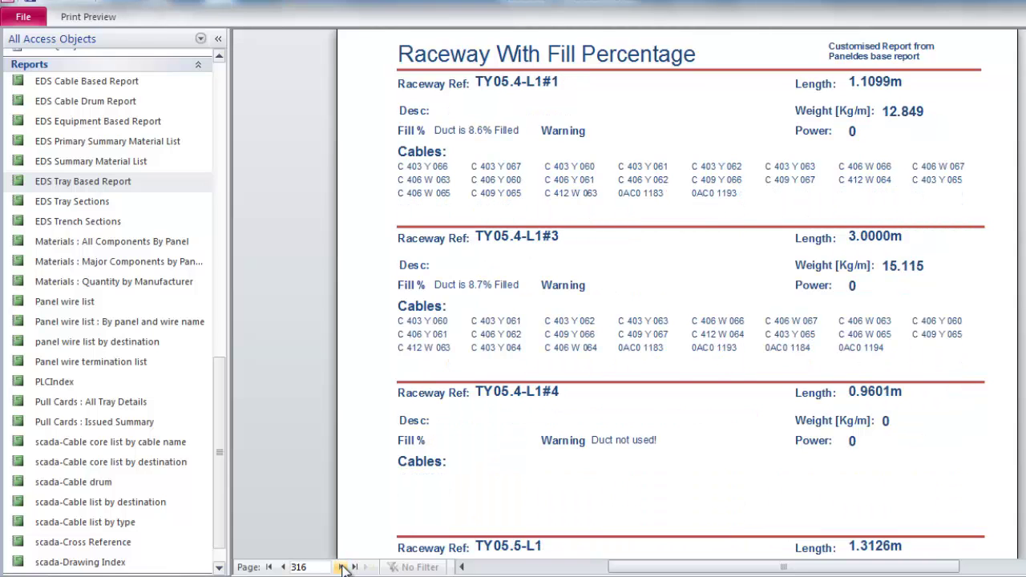
left_click(342, 567)
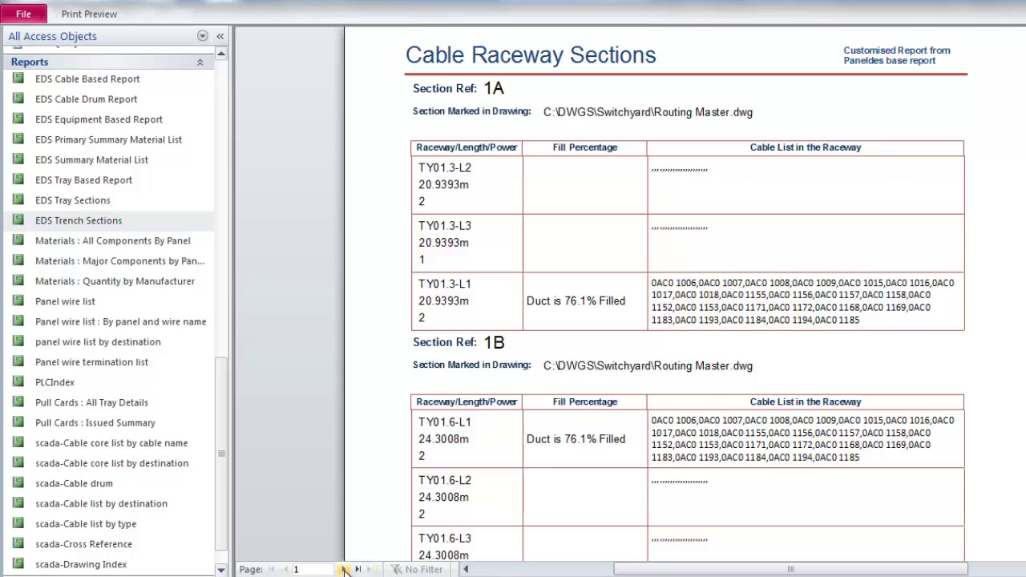
- Page through the EDS Trench Sections report to page 4 to review the raceway fill and cable lists per section
left_click(343, 568)
left_click(343, 568)
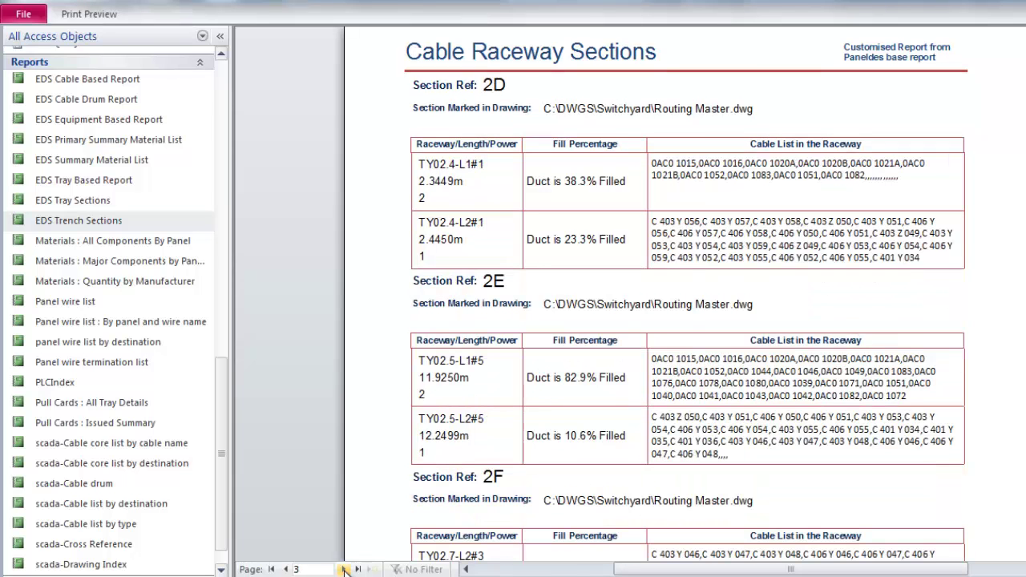
left_click(343, 568)
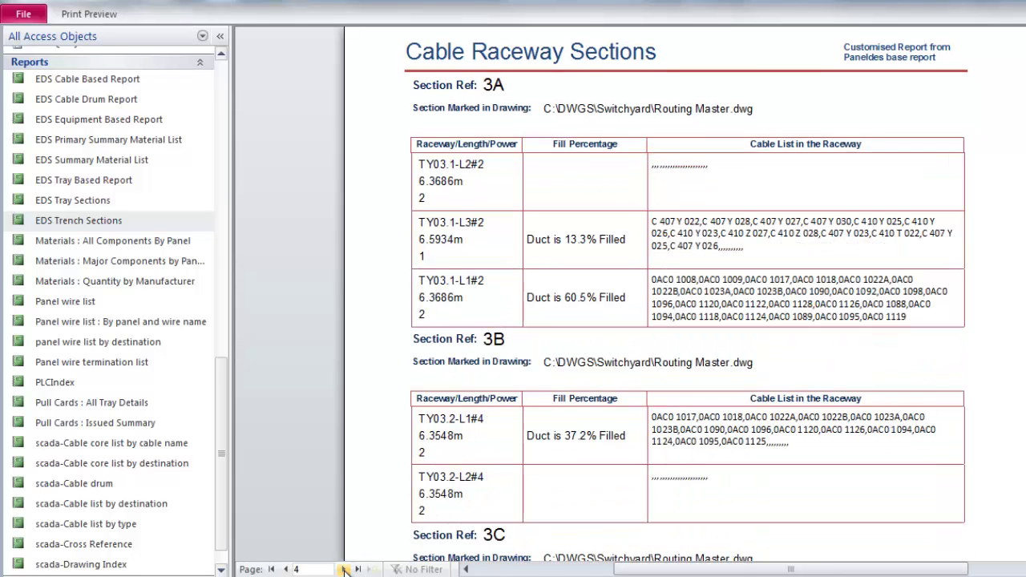